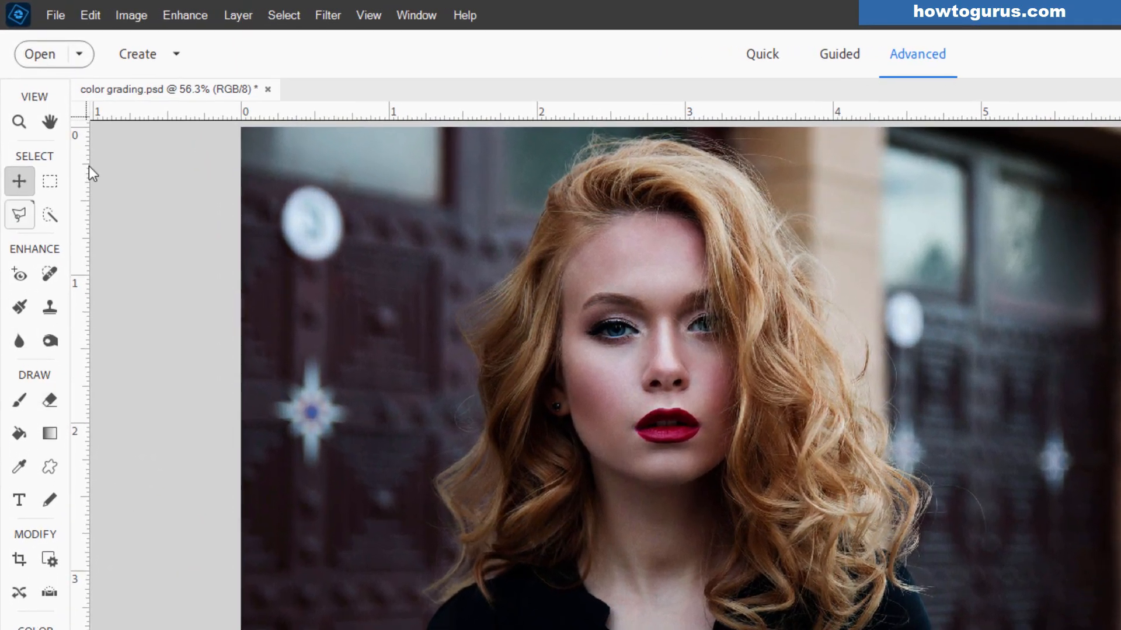
Open the Hue/Saturation adjustment for the portrait and shift the Hue of the Cyans to +12
click(186, 15)
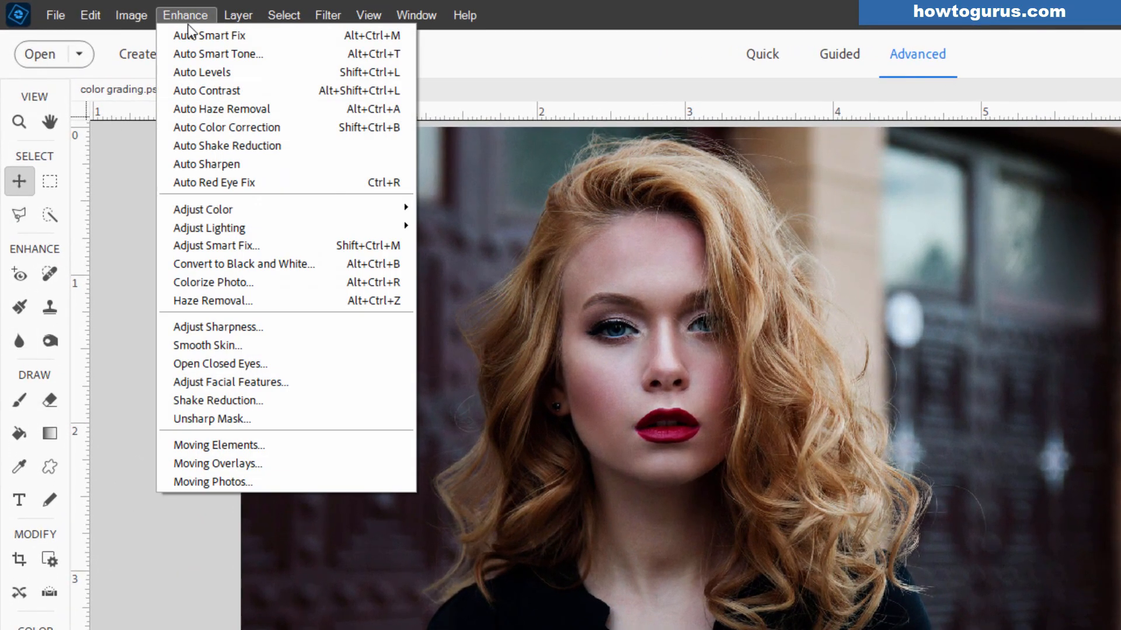
mouse_move(223, 211)
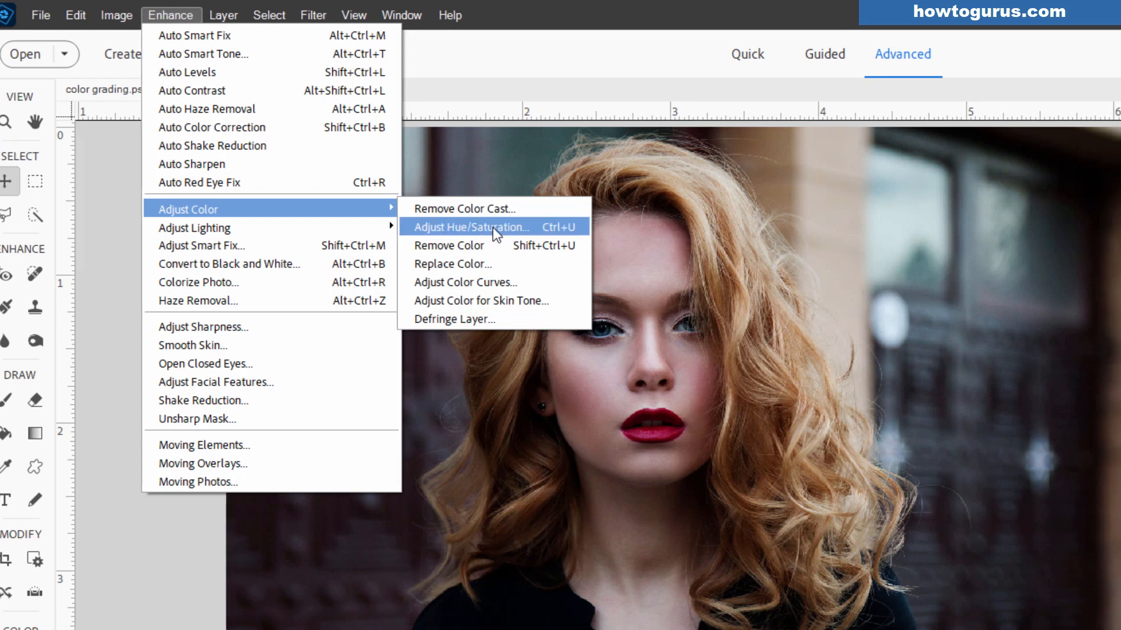
click(492, 227)
drag(1111, 260, 912, 261)
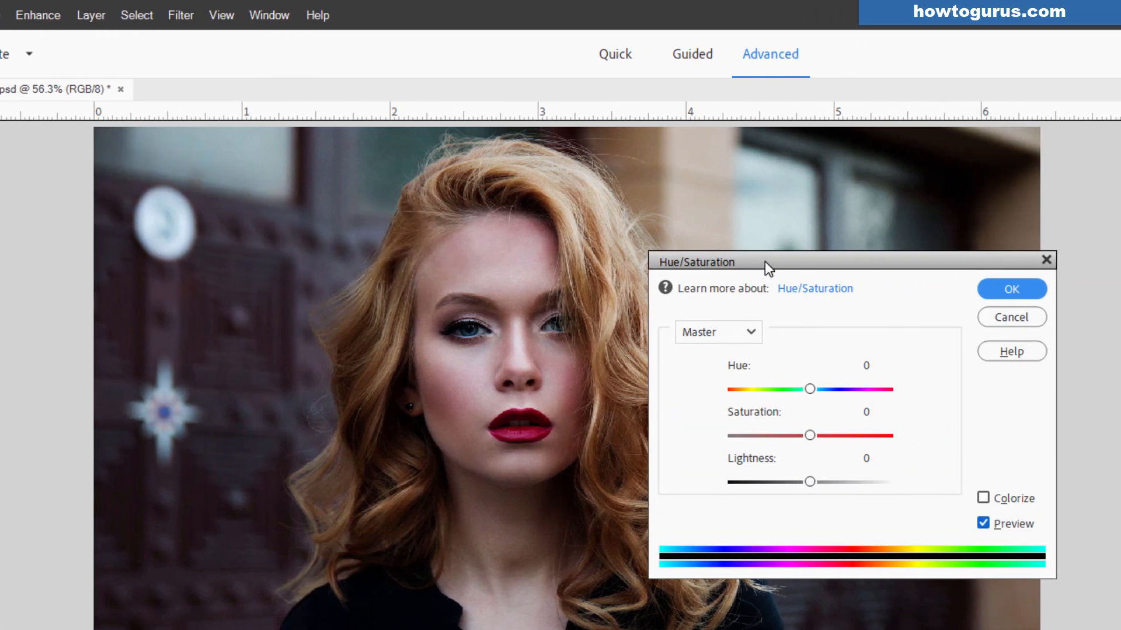
click(750, 333)
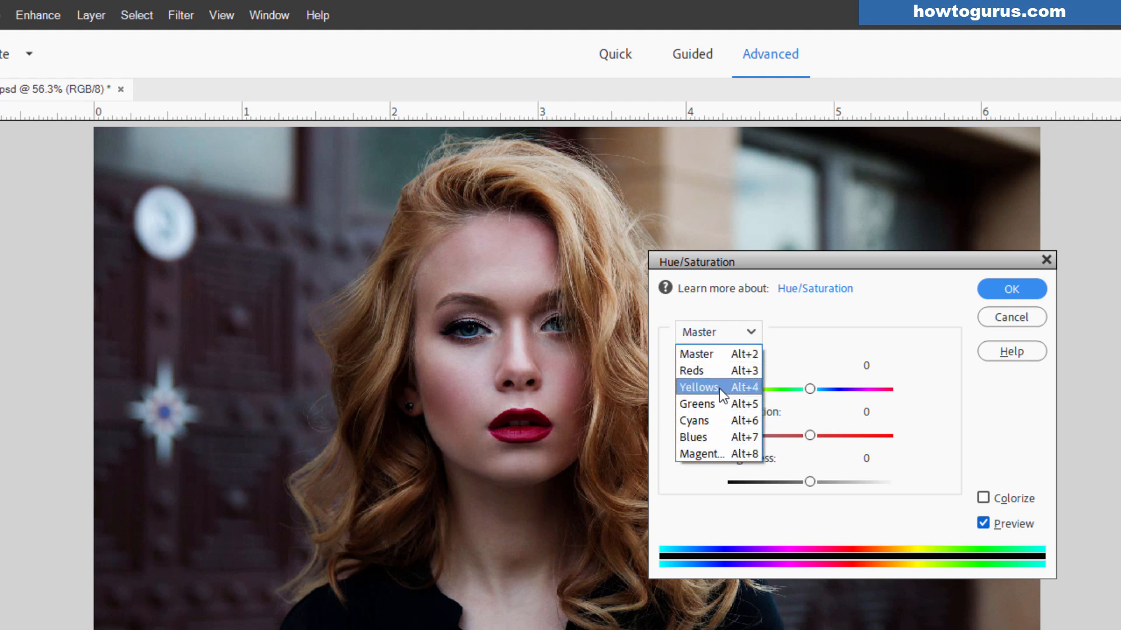
click(715, 415)
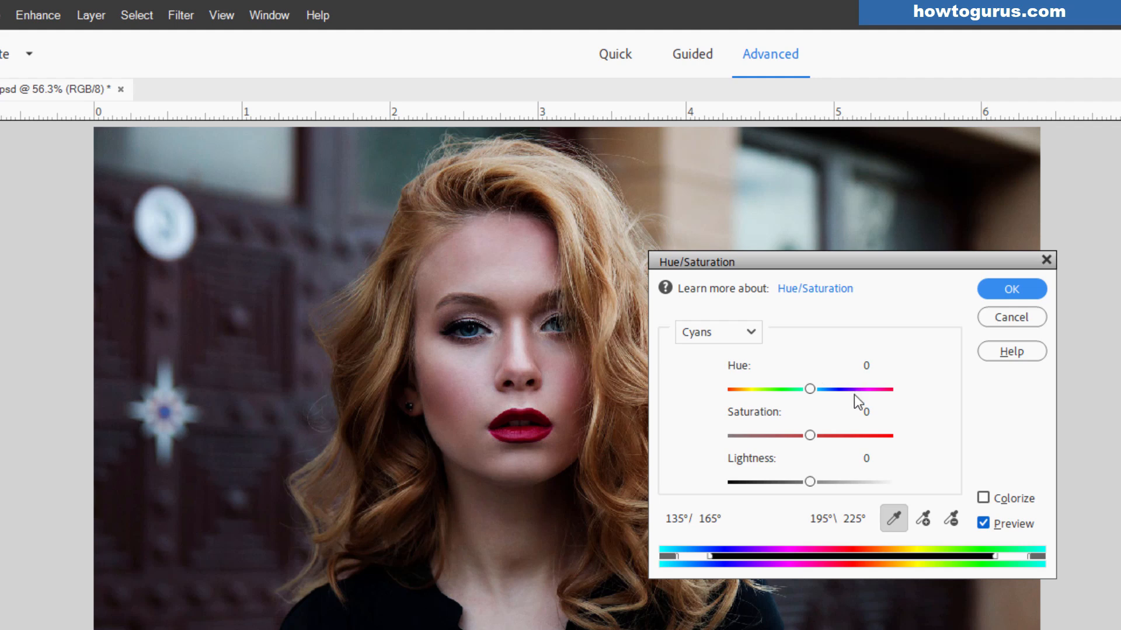
mouse_move(809, 435)
mouse_down()
mouse_move(888, 435)
mouse_move(810, 434)
mouse_up()
mouse_move(809, 482)
mouse_down()
mouse_move(773, 481)
mouse_move(838, 480)
mouse_move(781, 482)
mouse_move(824, 482)
mouse_move(810, 481)
mouse_up()
drag(809, 389, 820, 392)
Try shifting the Hue of the Blues to +17 and of the Reds slightly below zero, and discard the Hue/Saturation adjustment
click(748, 331)
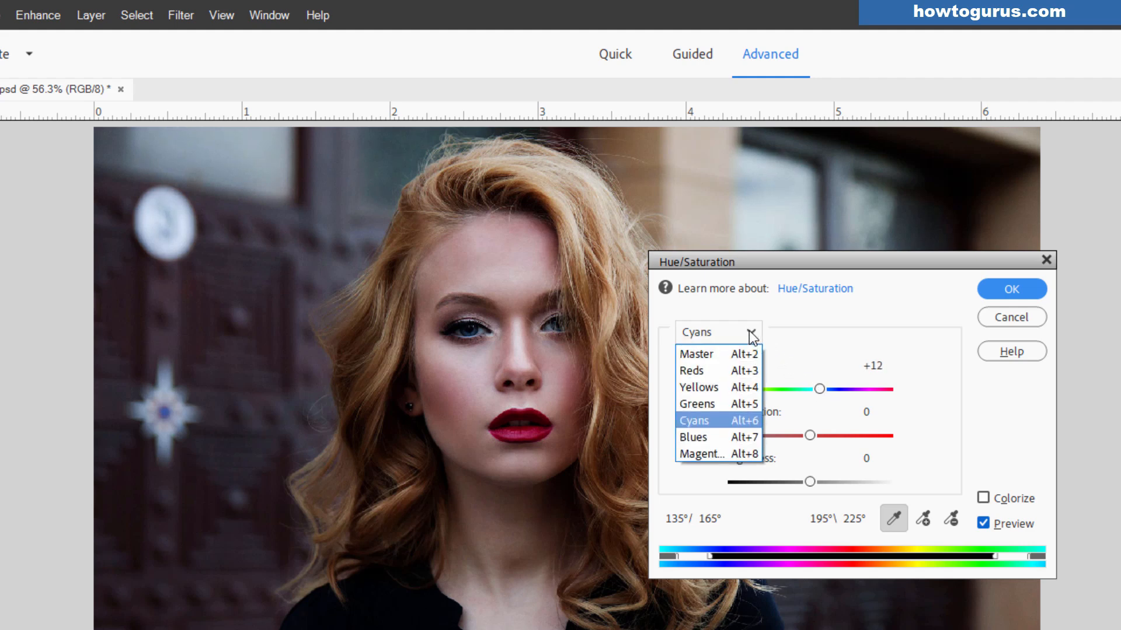
click(724, 437)
drag(810, 389, 823, 389)
click(751, 331)
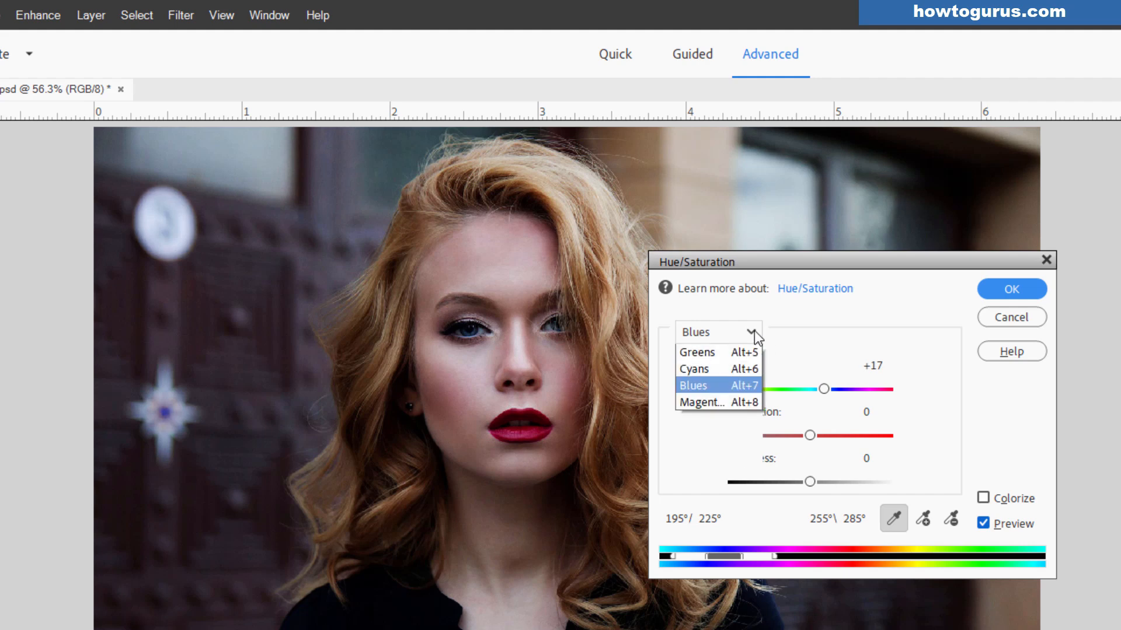
click(716, 370)
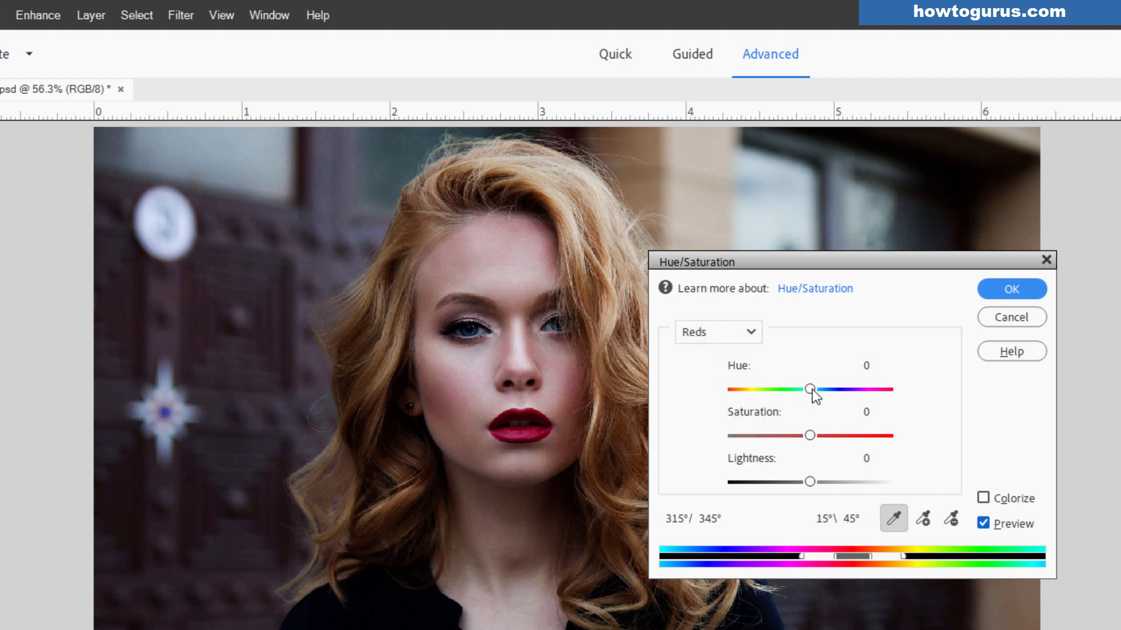
mouse_move(810, 389)
mouse_down()
mouse_move(793, 389)
mouse_move(802, 391)
mouse_up()
click(995, 318)
Examine the preset styles and sliders of Adjust Color Curves and leave it without applying anything
click(38, 15)
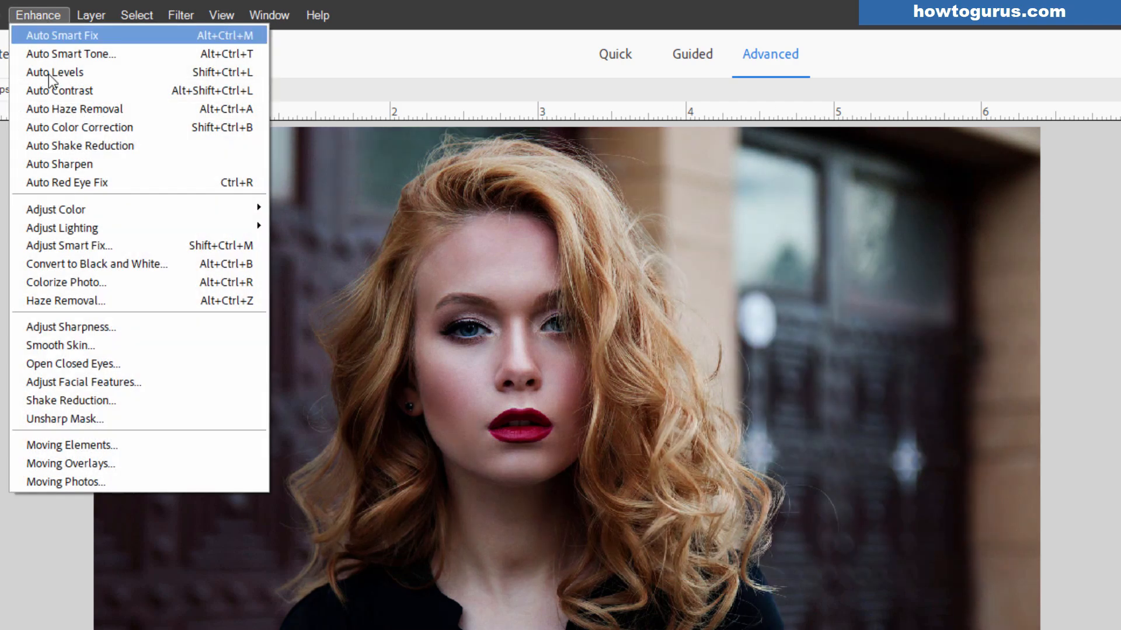
mouse_move(91, 210)
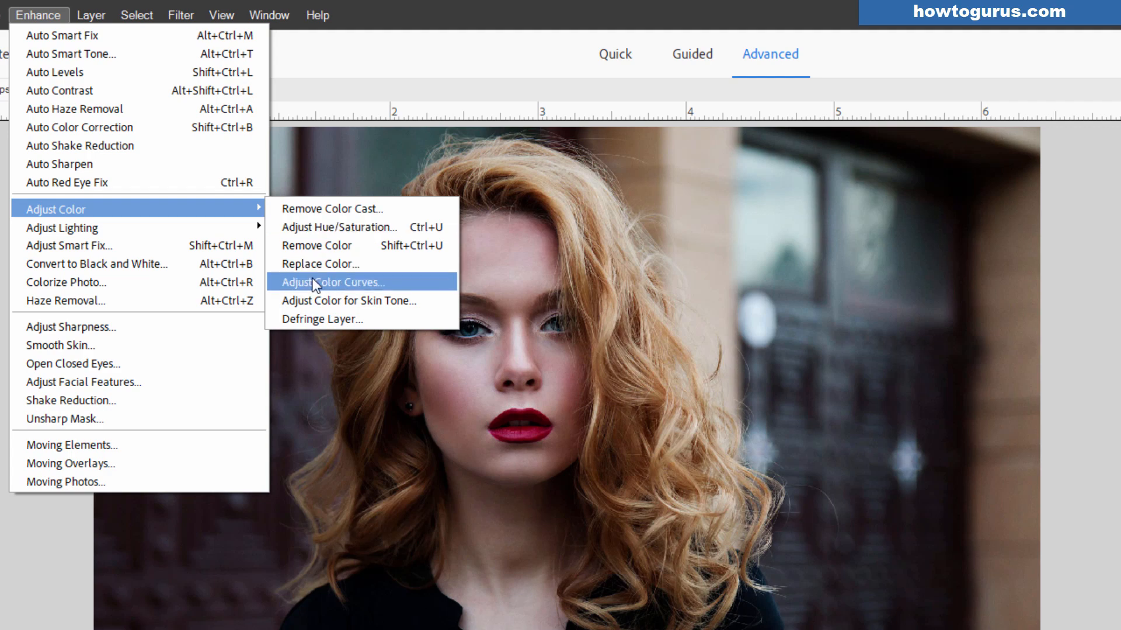
click(366, 283)
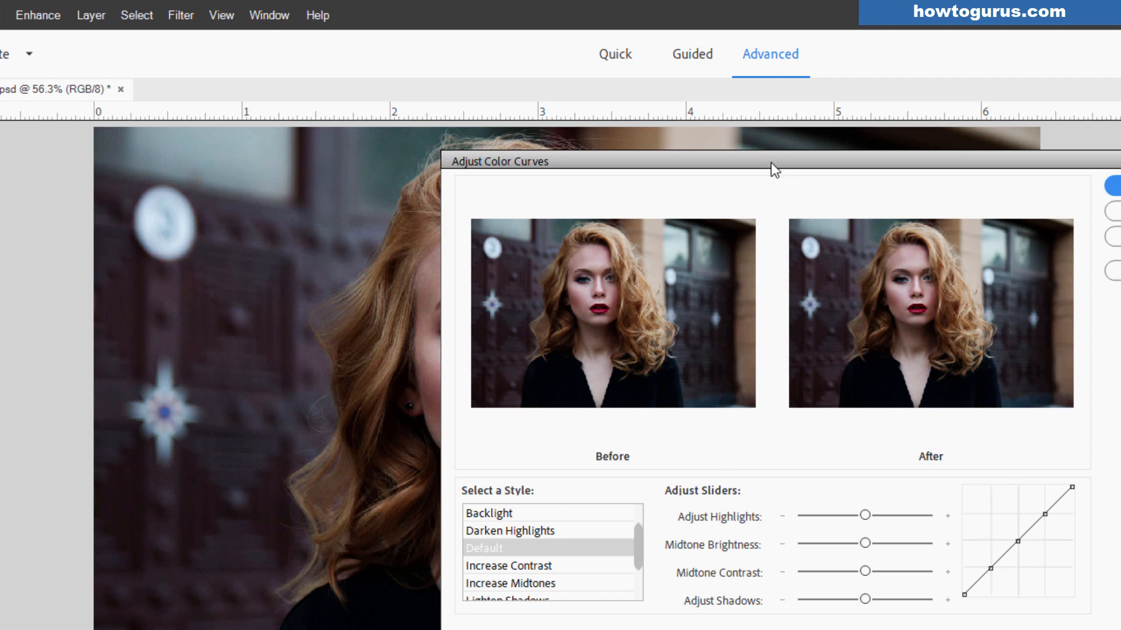
drag(772, 164, 675, 170)
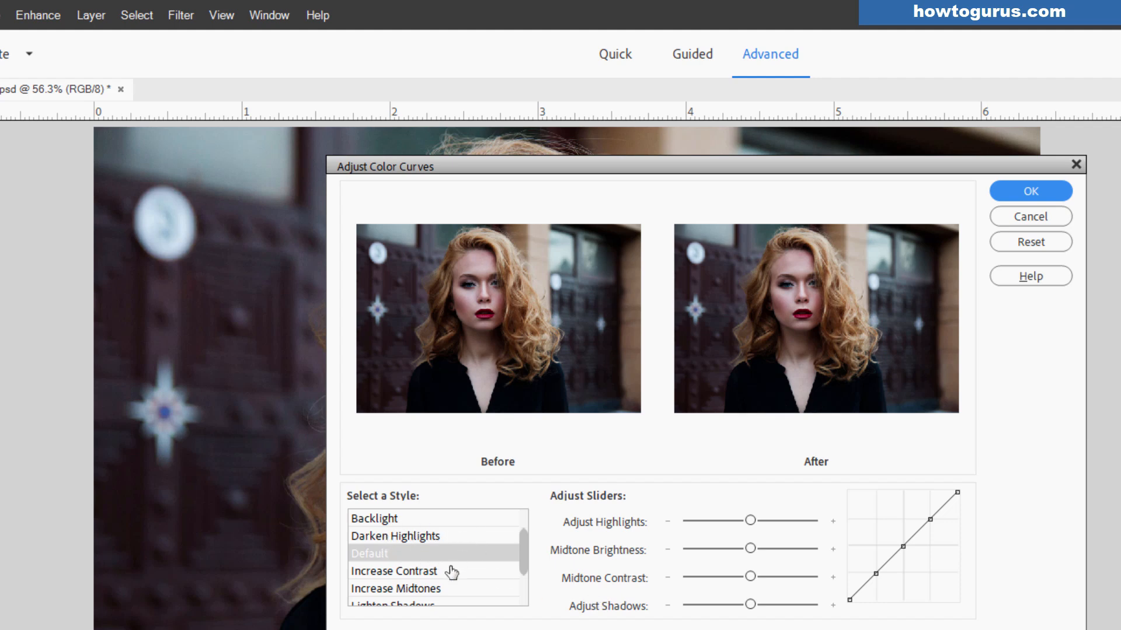
scroll(525, 601, down, 1)
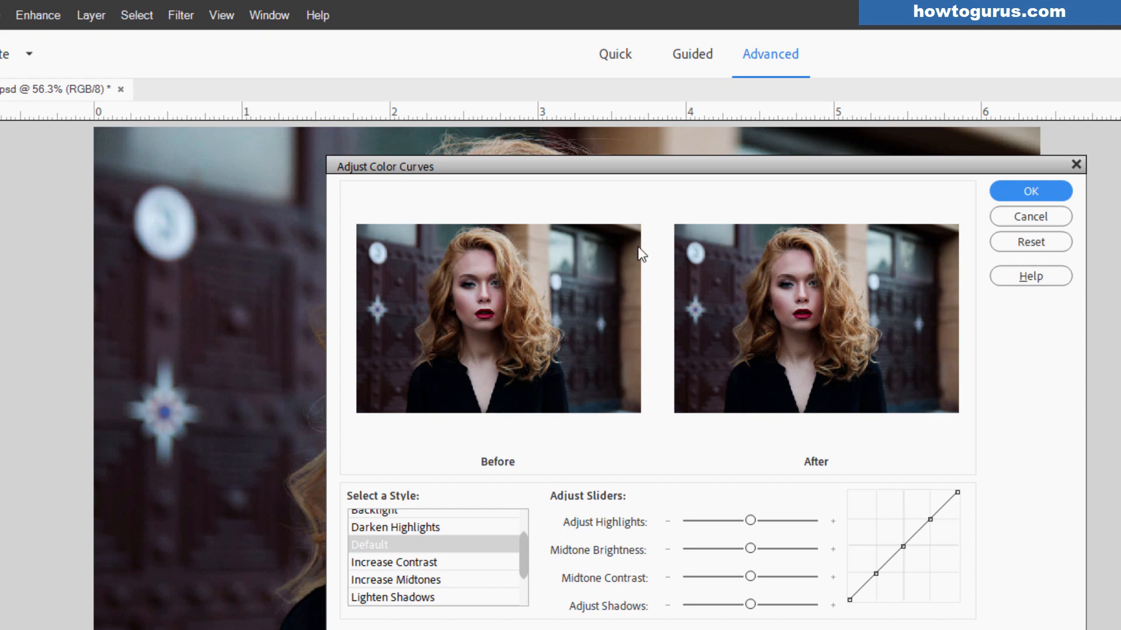
click(1007, 215)
Close color grading.psd without saving its changes
click(48, 15)
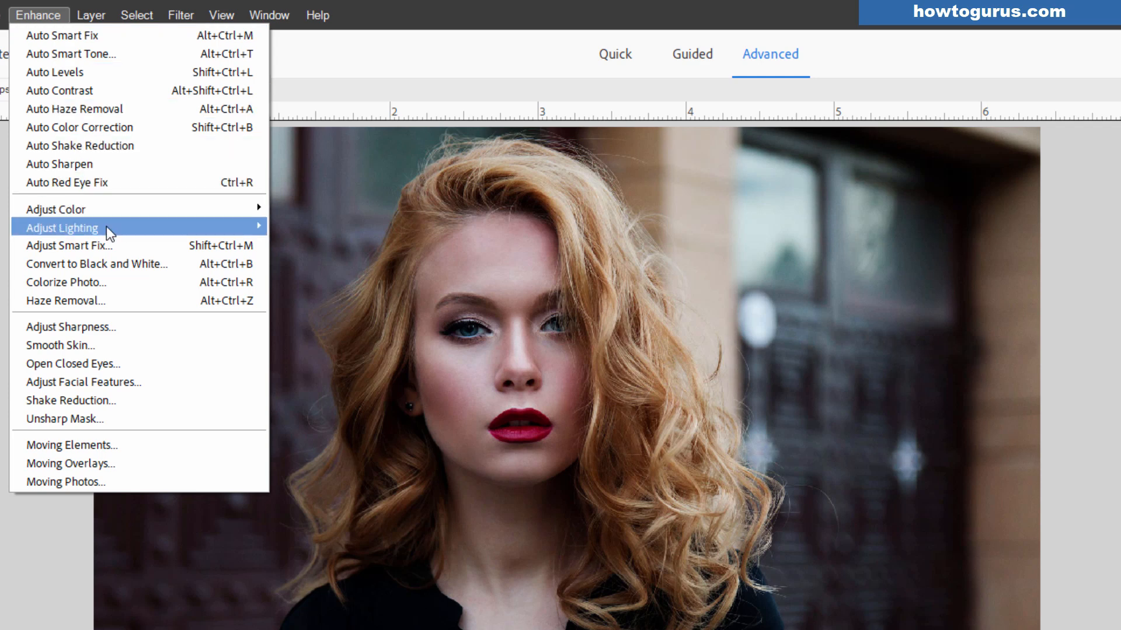
mouse_move(108, 208)
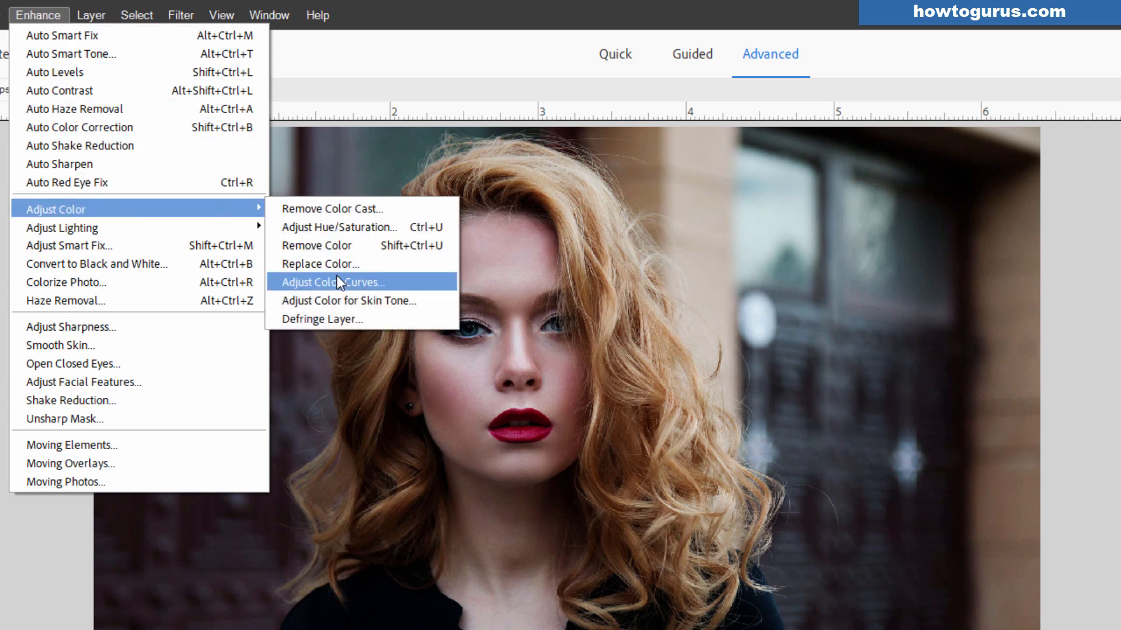
mouse_move(188, 232)
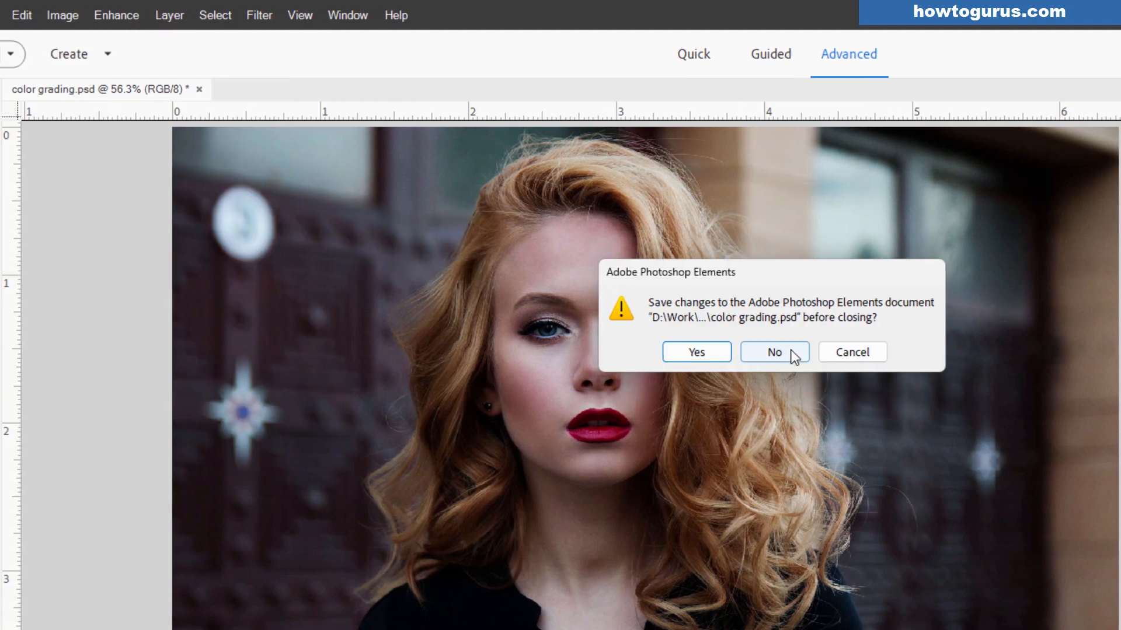
click(713, 353)
Open color grading.psd in Camera Raw and expand the Basic adjustments
click(62, 12)
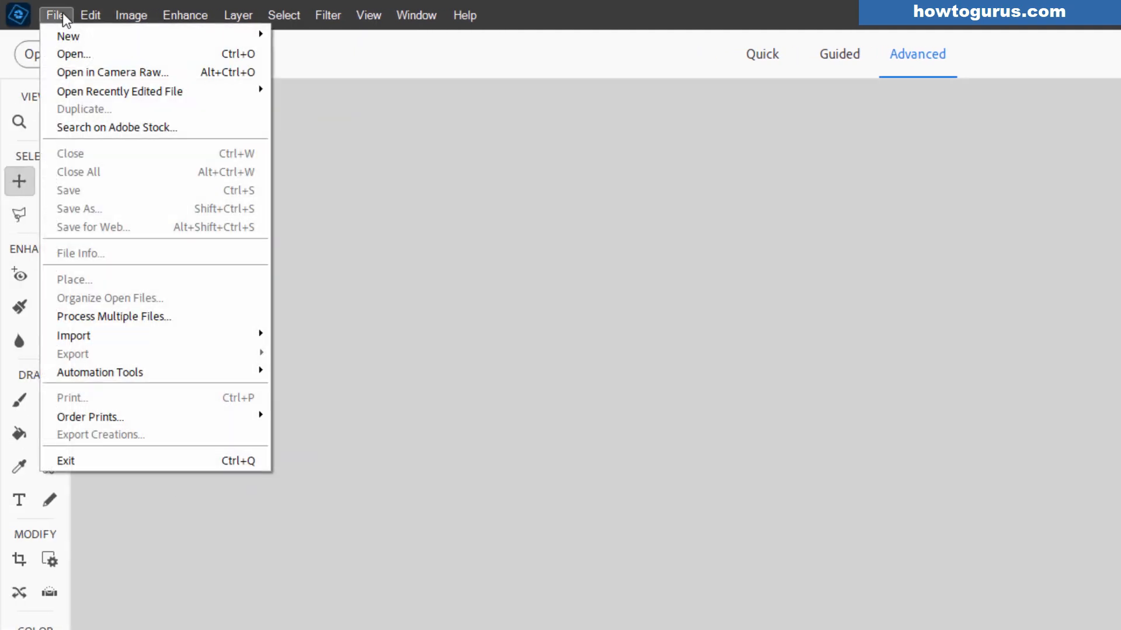
click(78, 56)
double_click(453, 297)
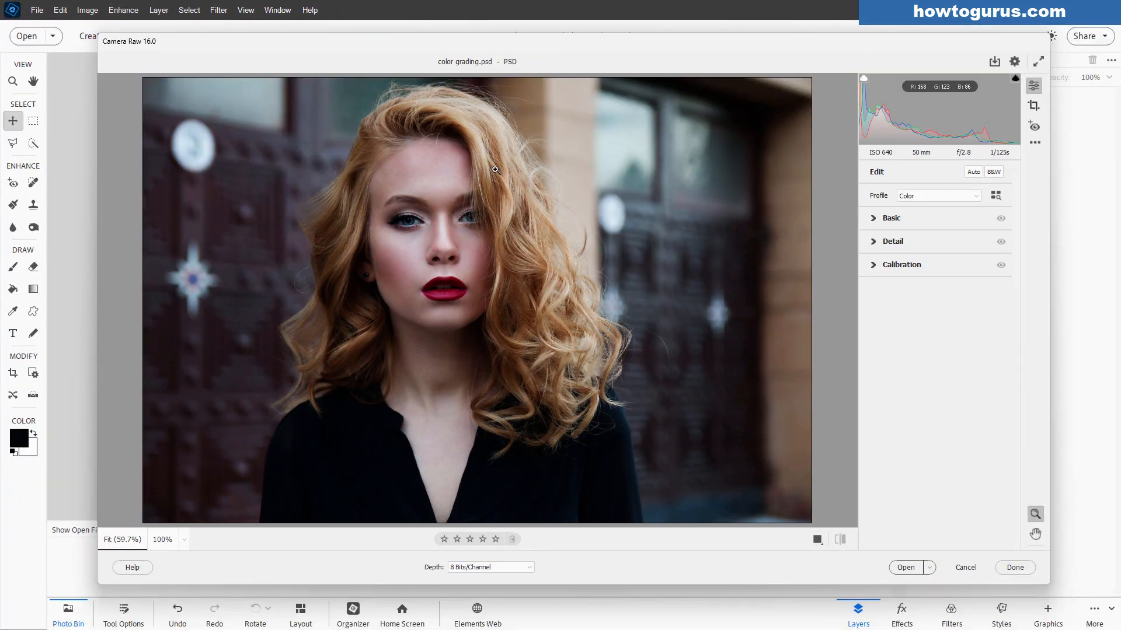
click(873, 219)
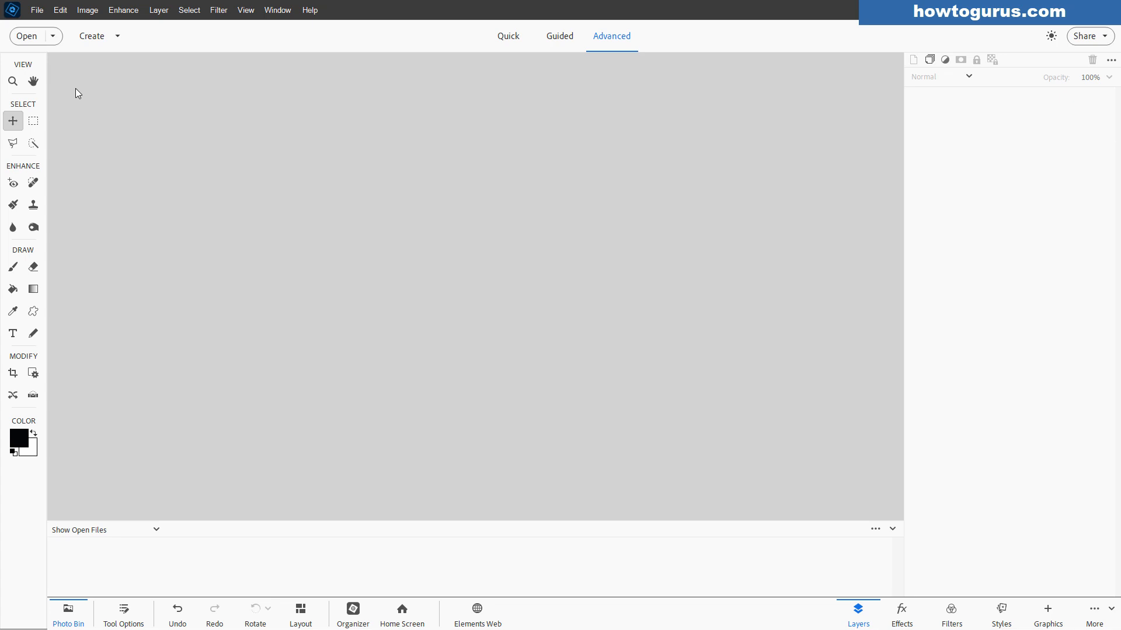
Open the recently edited file girl-1848454_1920.jpg
click(33, 11)
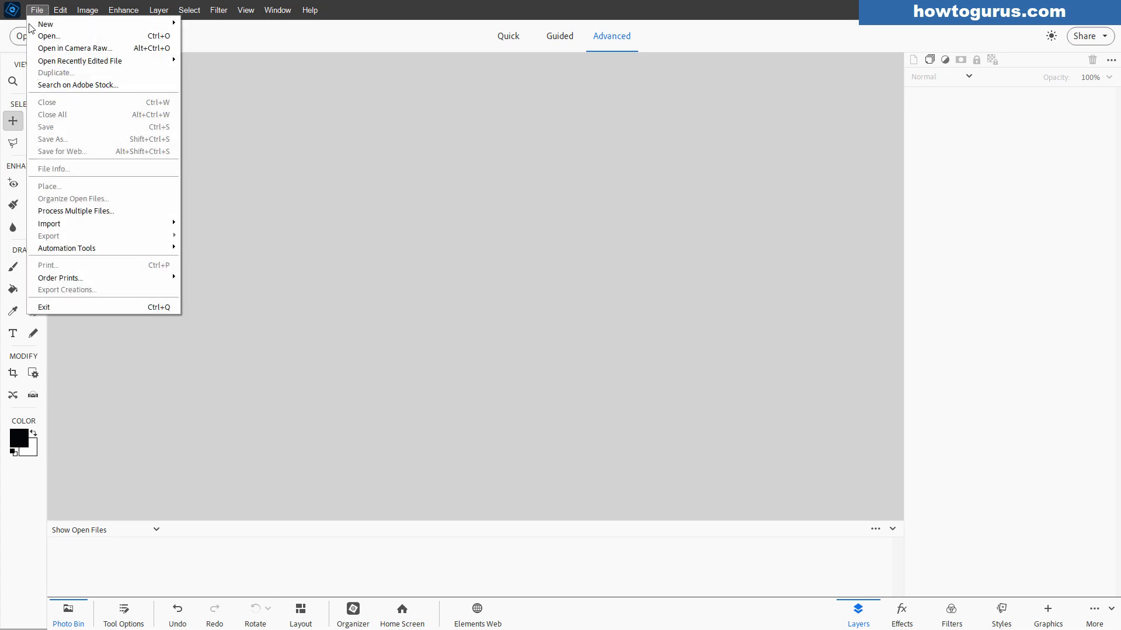
mouse_move(67, 61)
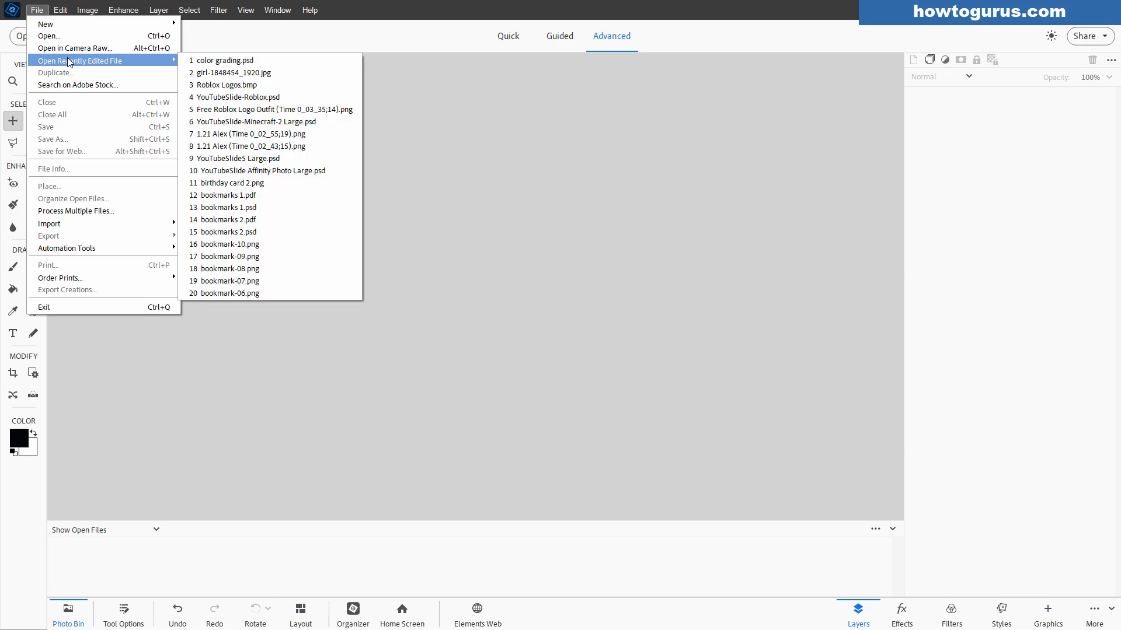
click(200, 74)
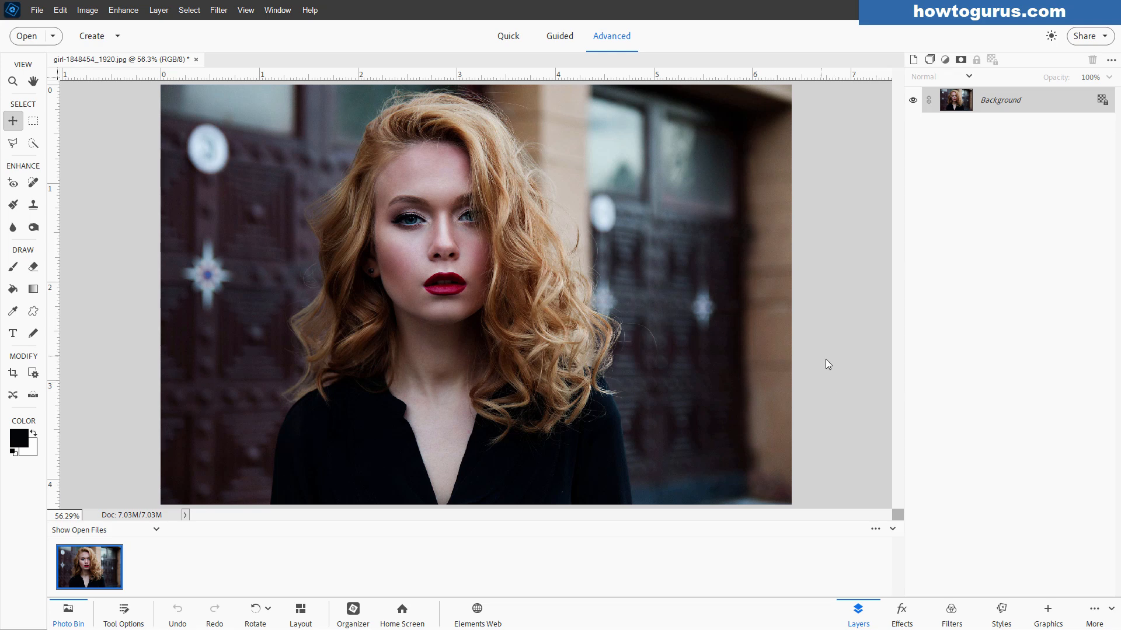
Show the Classic effects of type 01. Color and Tone and look through the available effect types
click(902, 614)
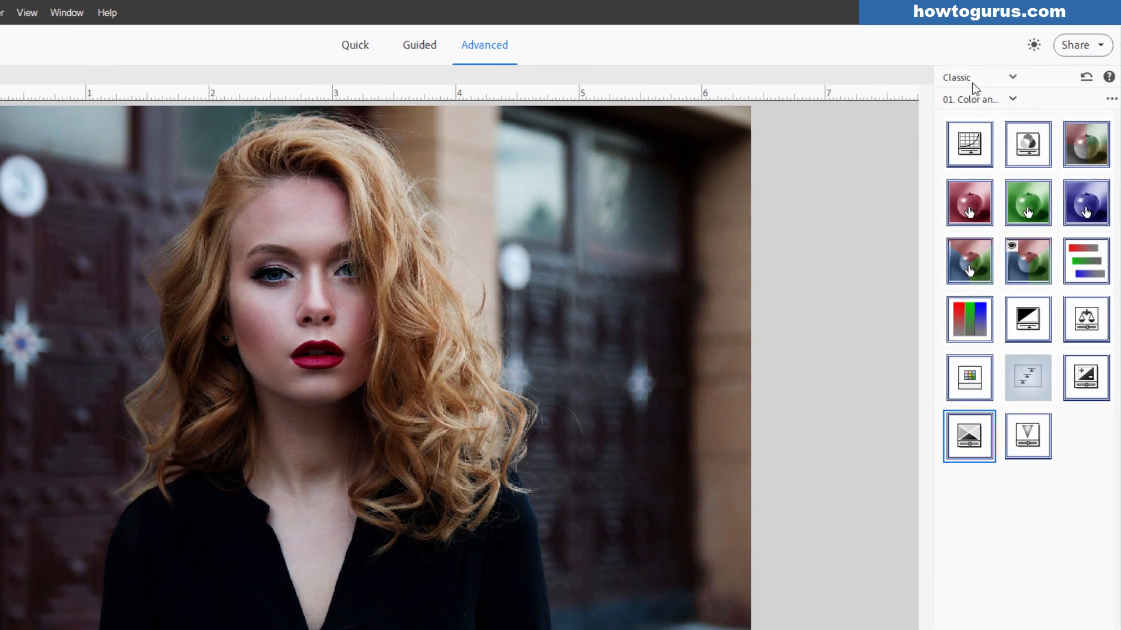
click(1000, 62)
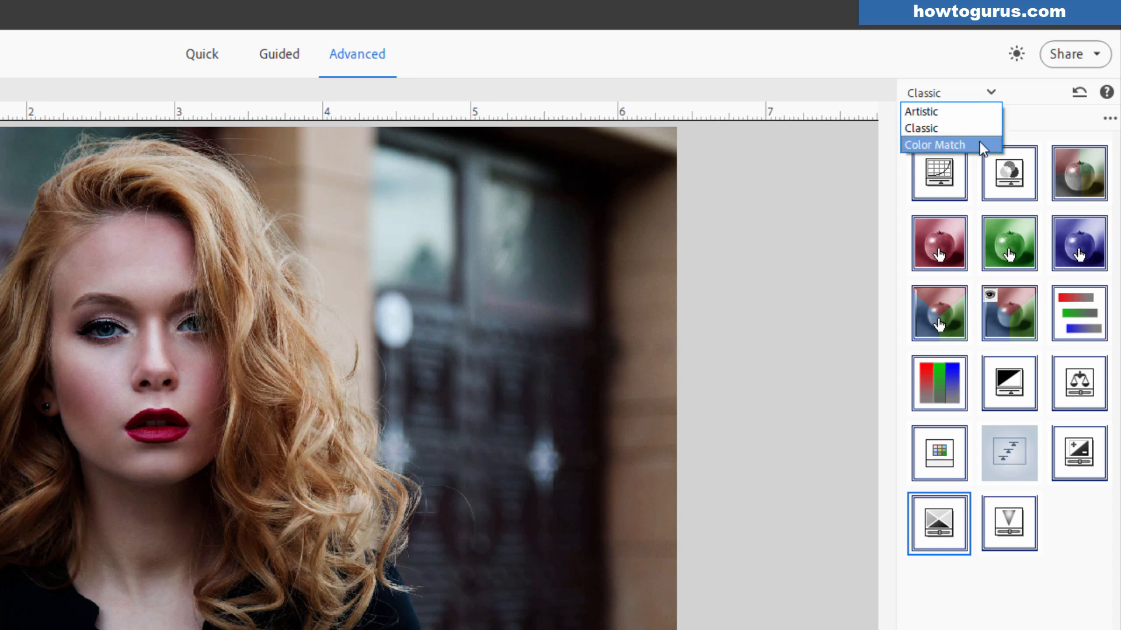
click(937, 129)
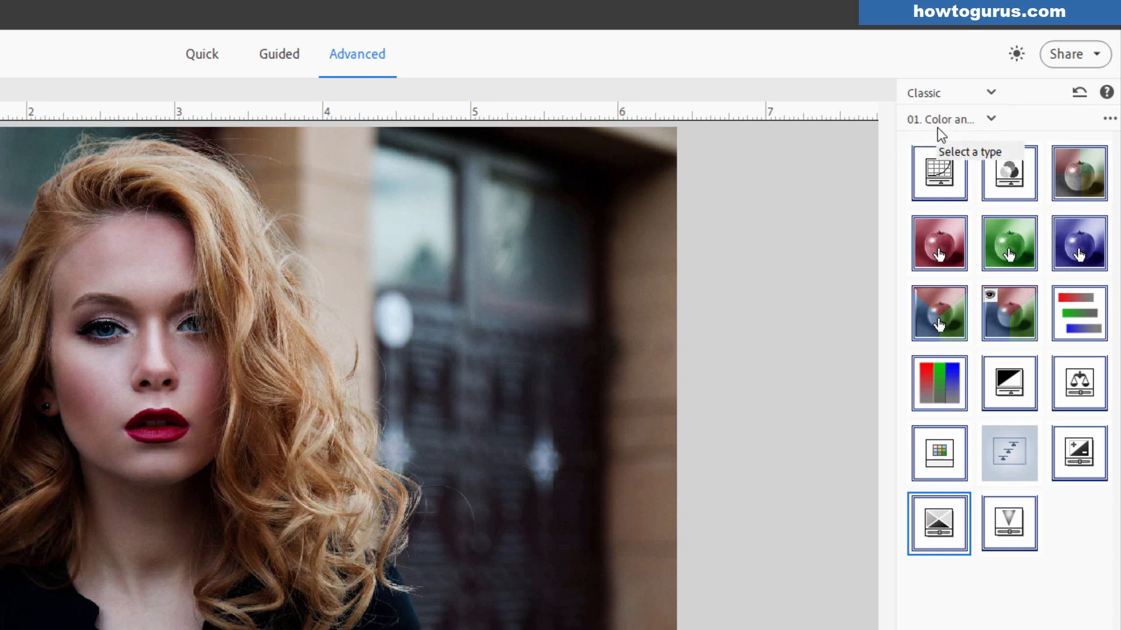
click(939, 119)
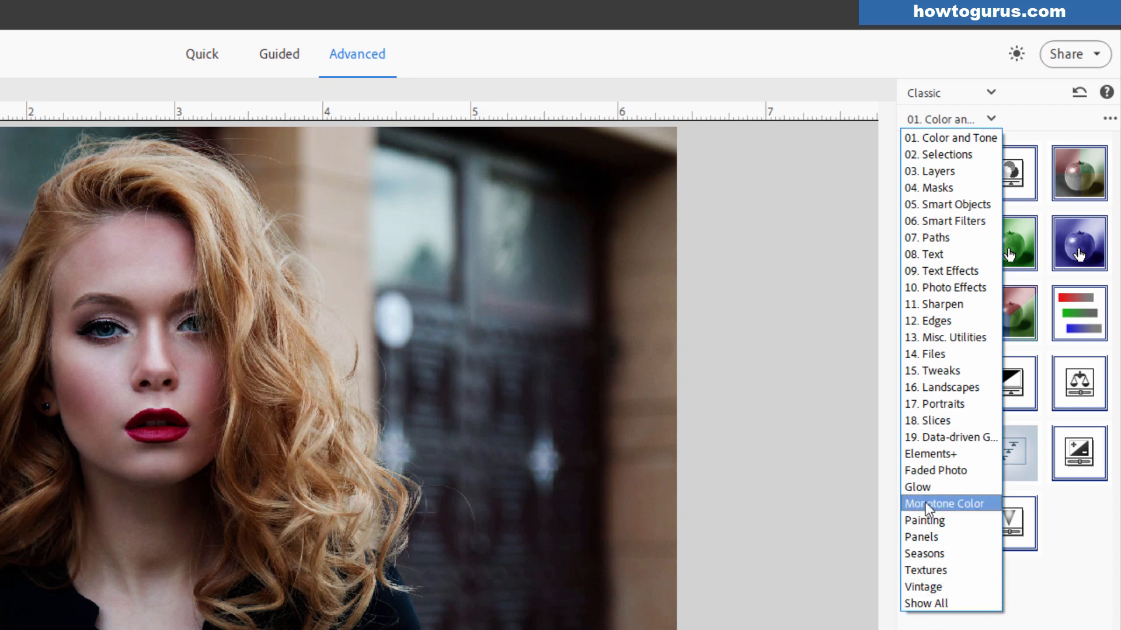
click(841, 246)
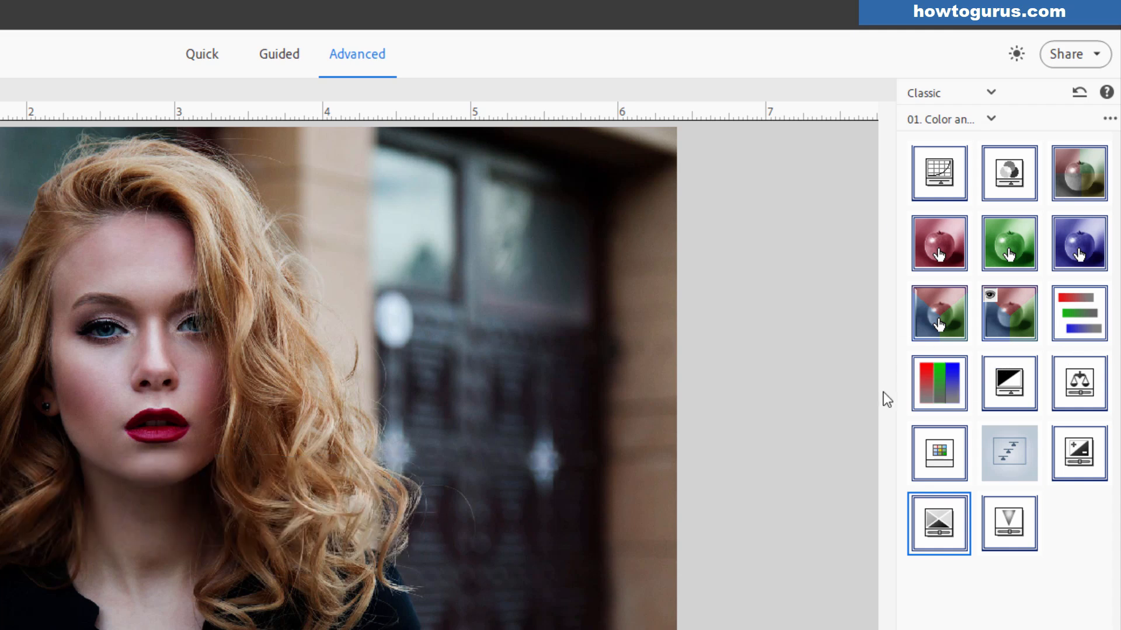
Add a Selective Color adjustment layer with the default layer settings and move its dialog away from the face
click(942, 528)
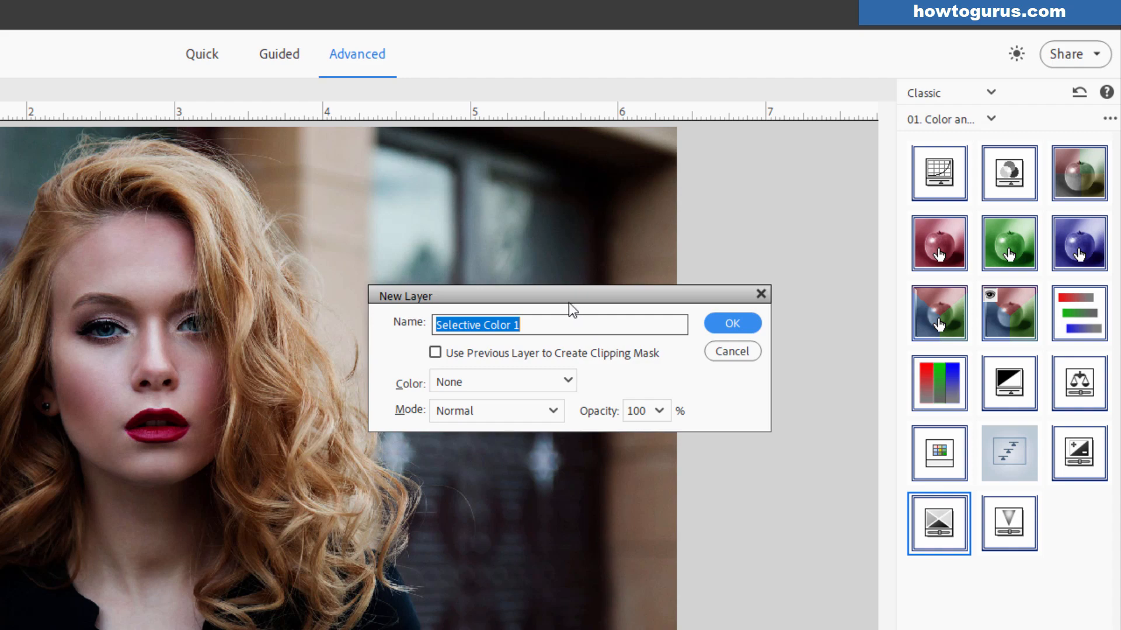
click(726, 327)
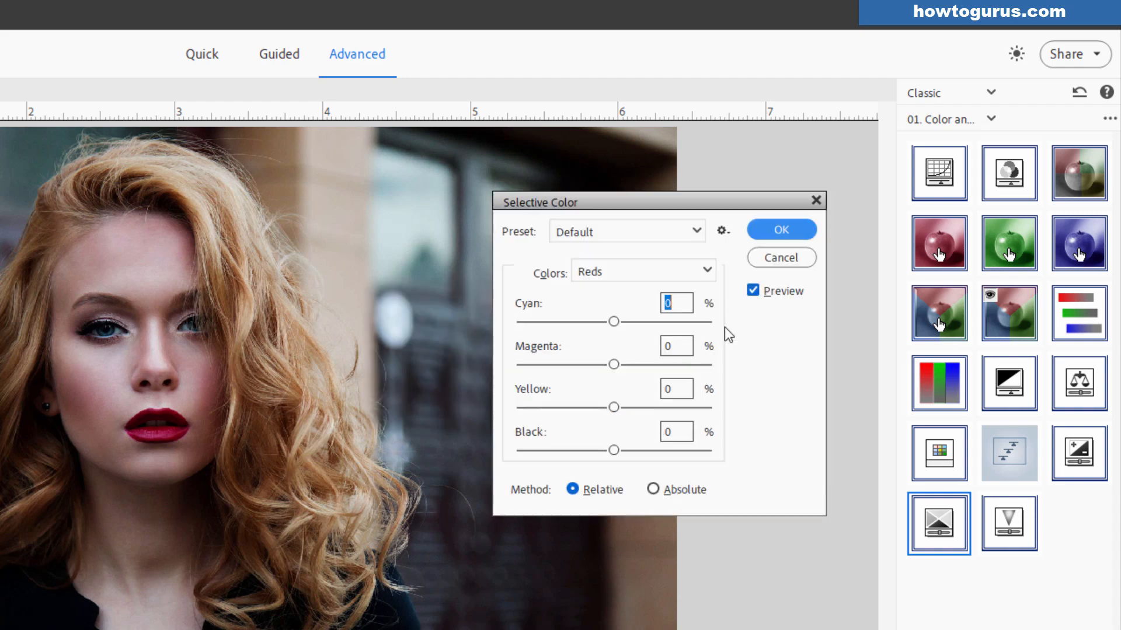
drag(667, 208, 618, 253)
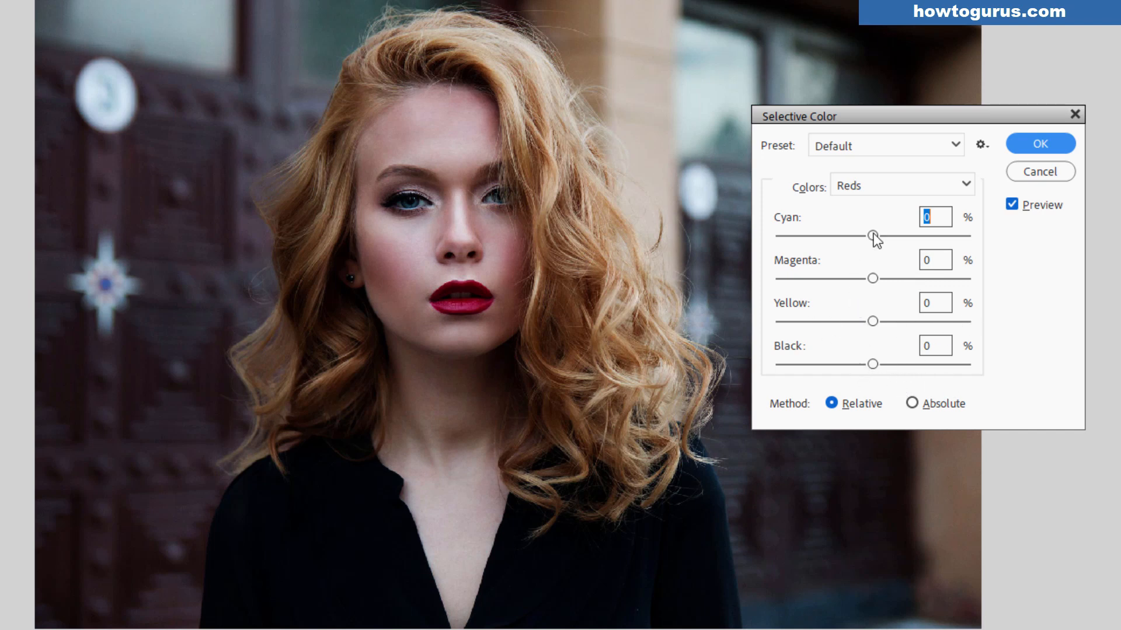
Choose Neutrals as the color range in Selective Color and set Cyan to +20%
click(879, 185)
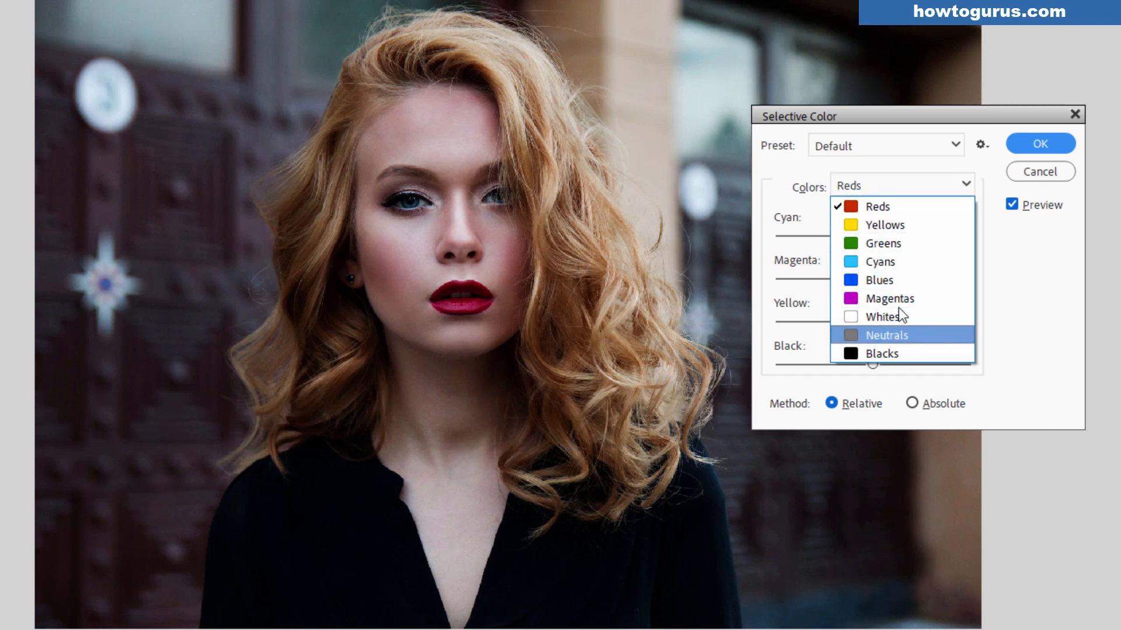
click(1000, 266)
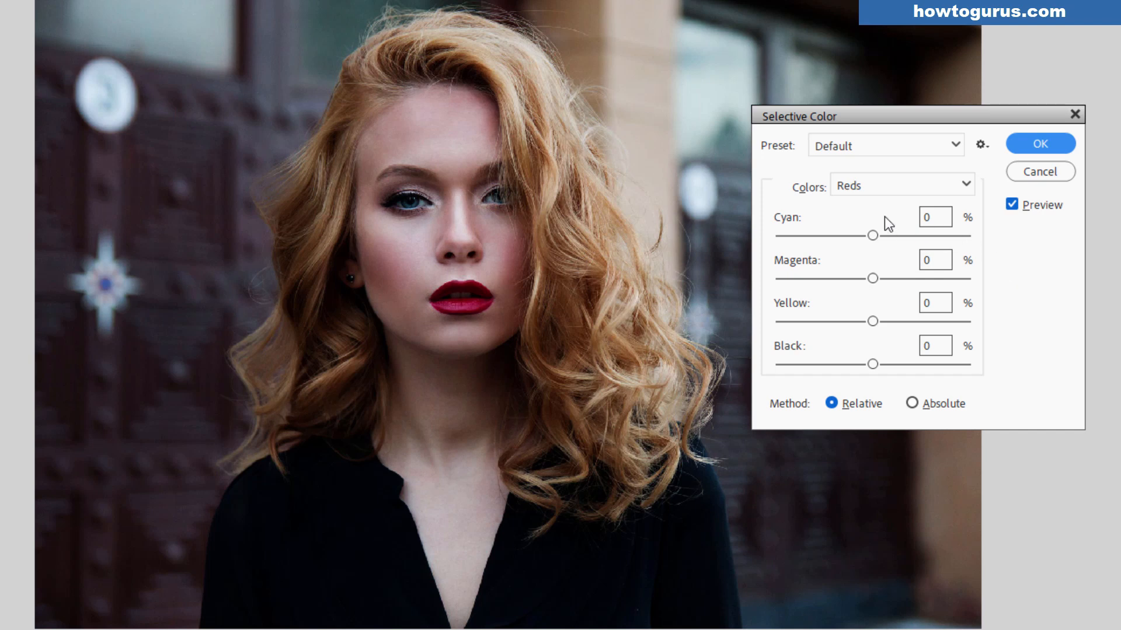
click(878, 184)
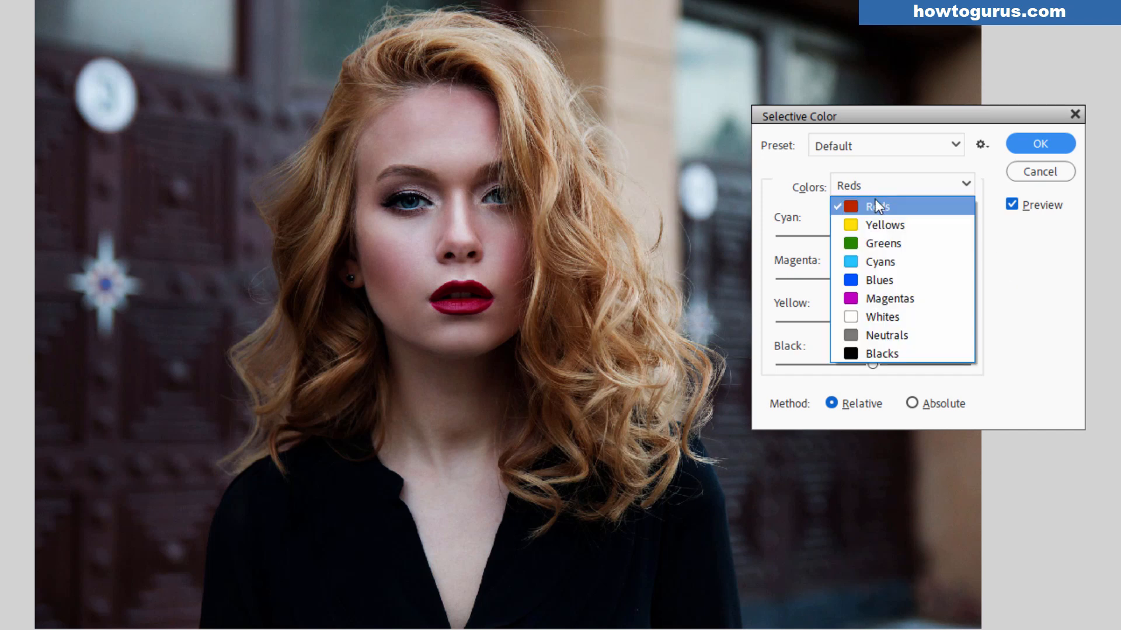
click(893, 335)
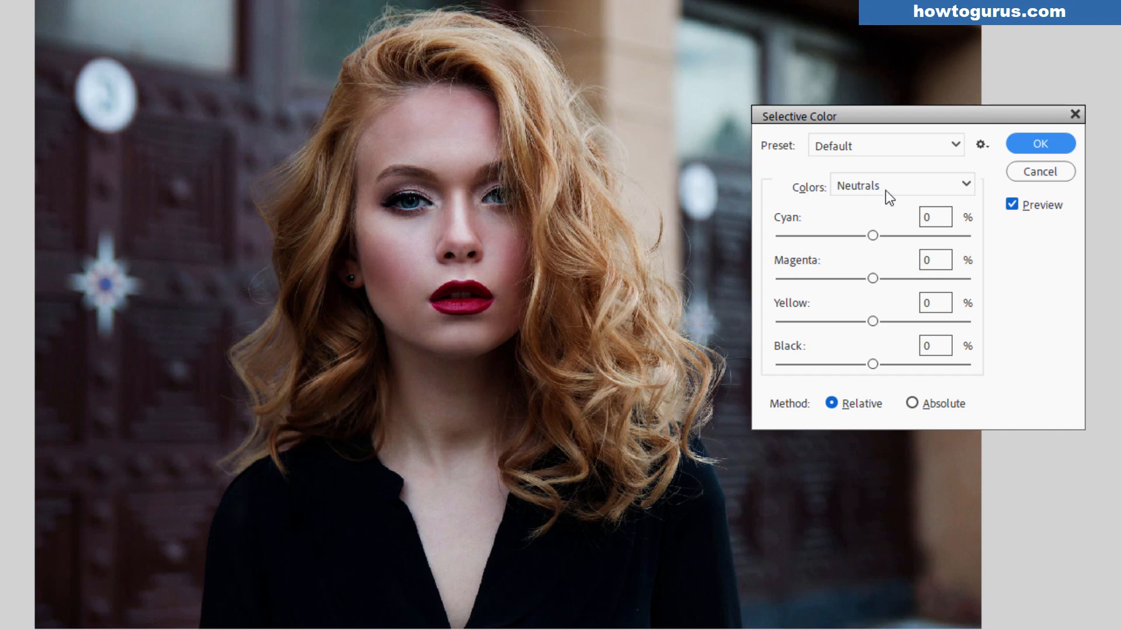
mouse_move(872, 236)
mouse_down()
mouse_move(933, 236)
mouse_move(871, 239)
mouse_move(891, 236)
mouse_up()
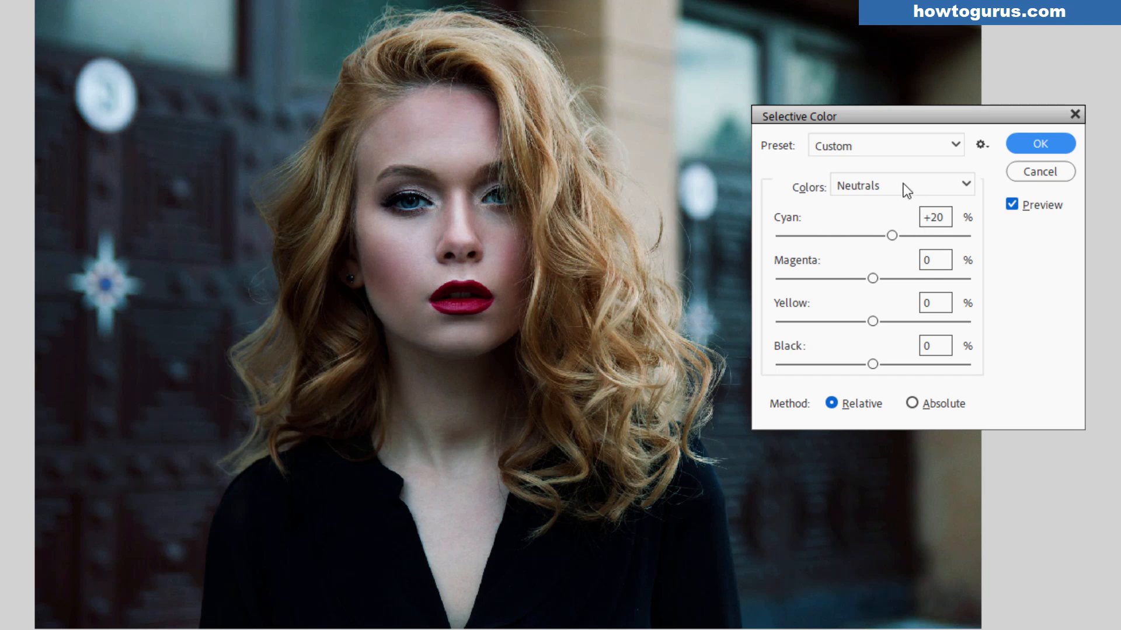
Try stronger yellow reductions in the Neutrals and settle on a Yellow value of -12%
drag(877, 320, 849, 321)
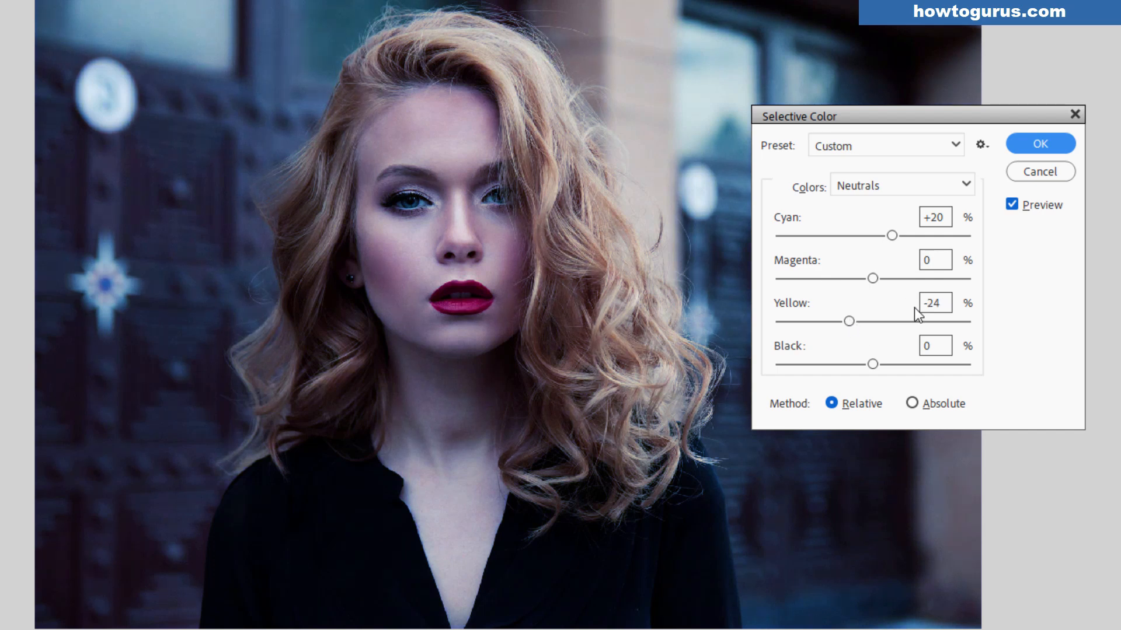
drag(850, 321, 811, 321)
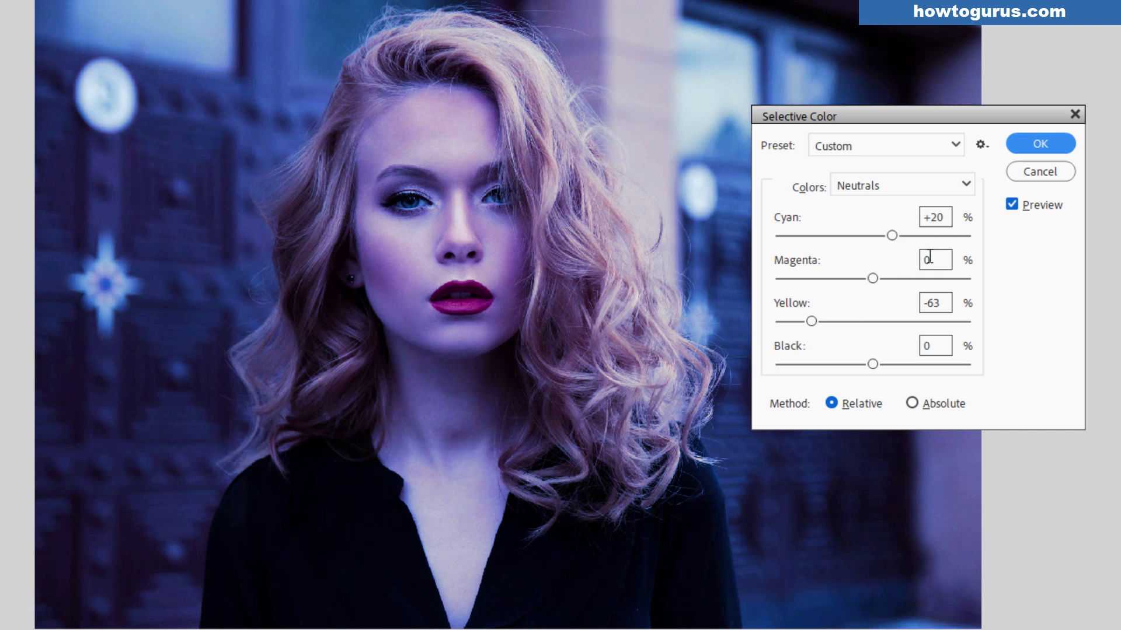
drag(808, 319, 861, 319)
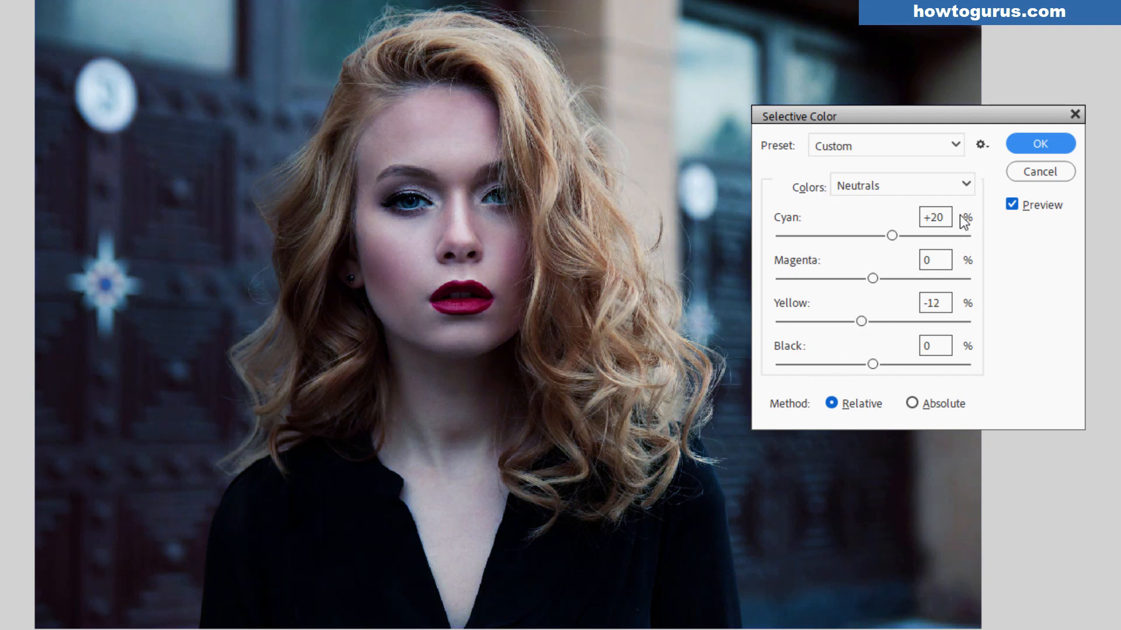
Choose Reds as the color range, lower Cyan and raise Yellow moderately, and apply the Selective Color adjustment
click(912, 188)
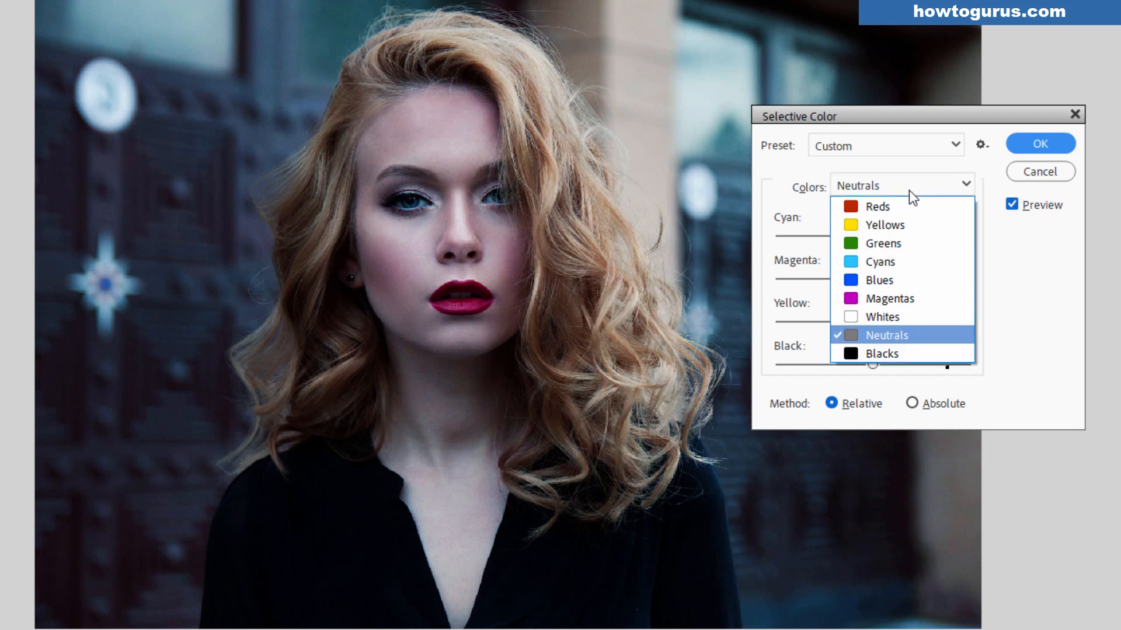
click(883, 207)
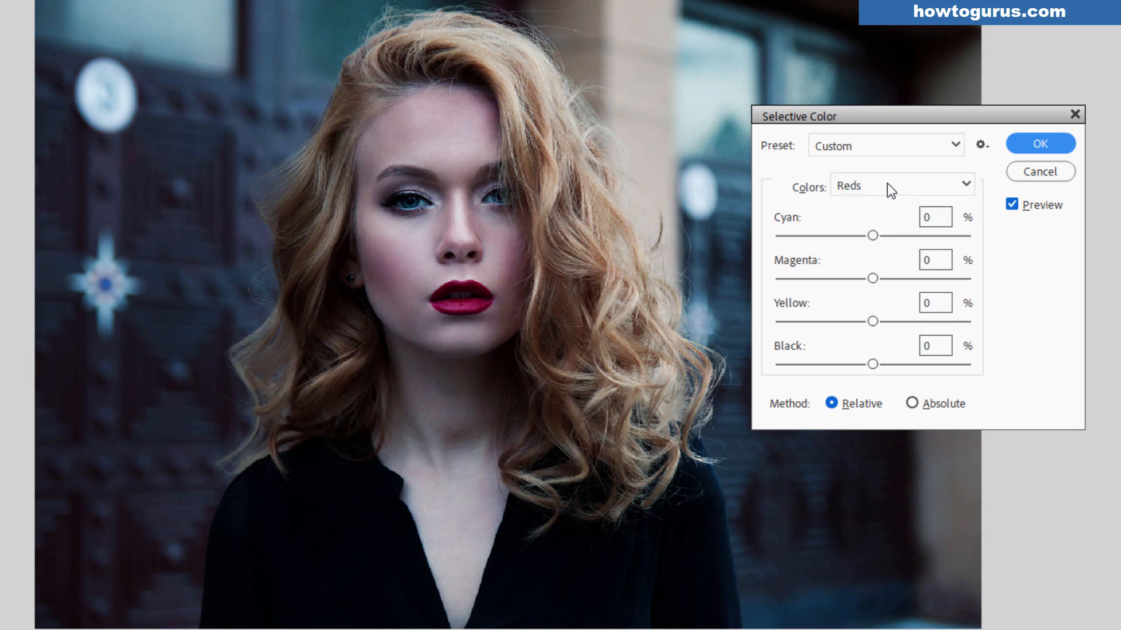
click(887, 188)
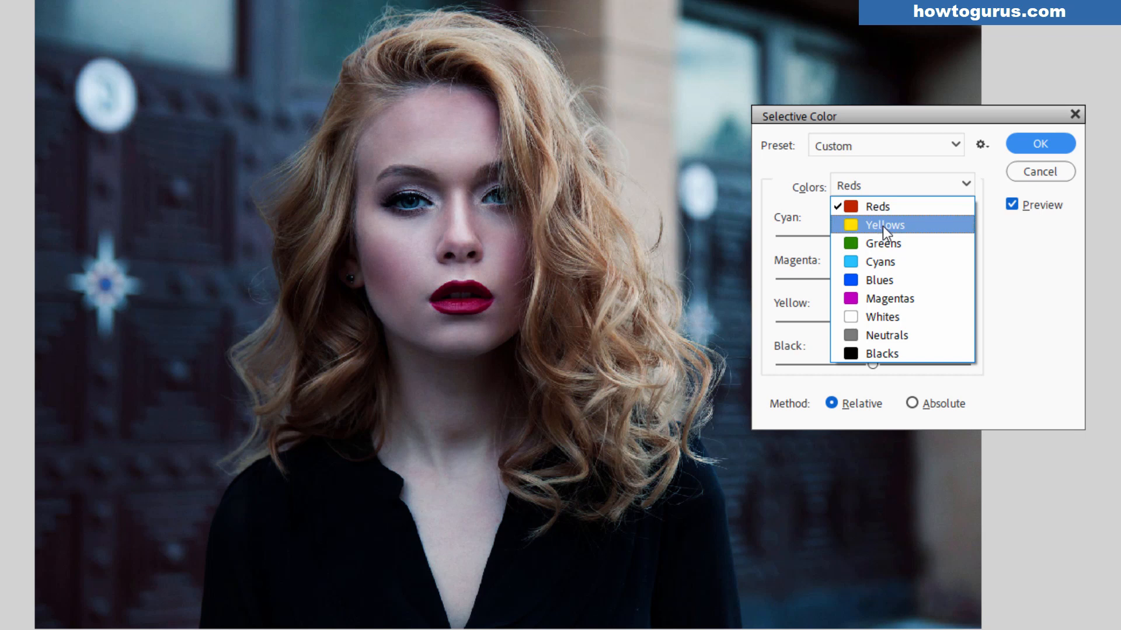
click(877, 204)
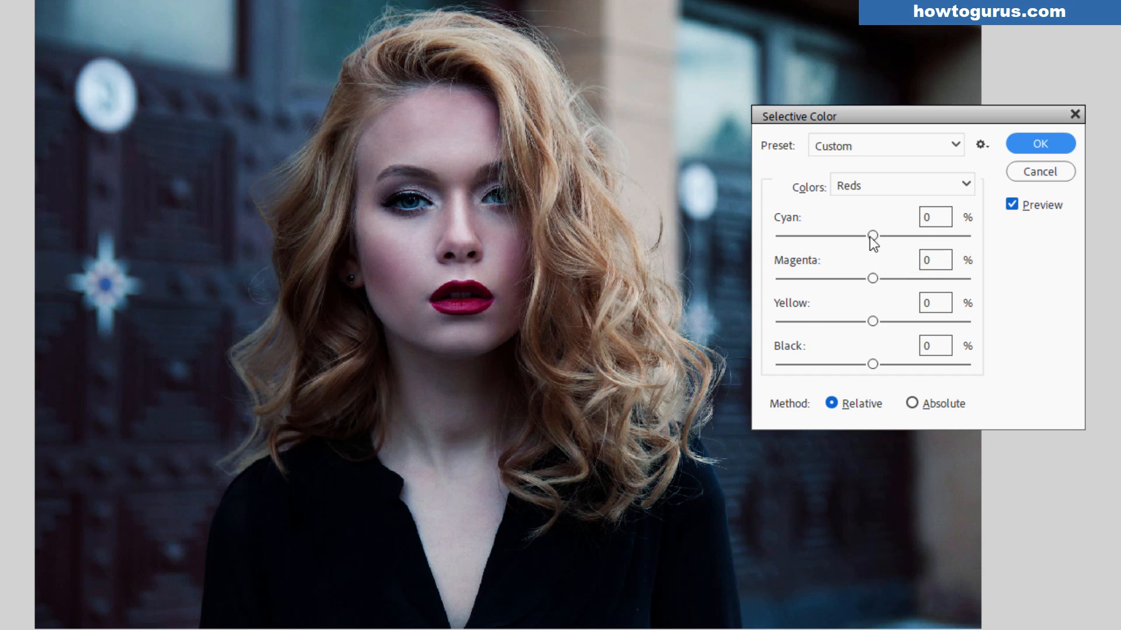
drag(872, 240, 848, 240)
drag(872, 320, 898, 322)
click(1024, 147)
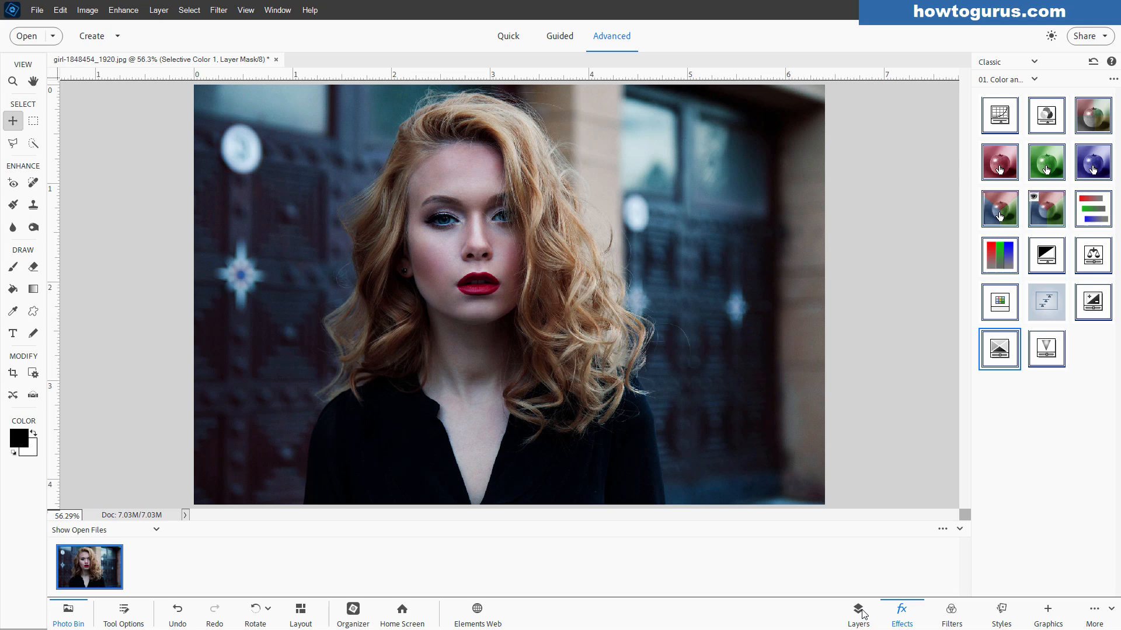
Show the layer stack and toggle the Selective Color 1 layer's visibility to compare the photo before and after grading
click(880, 629)
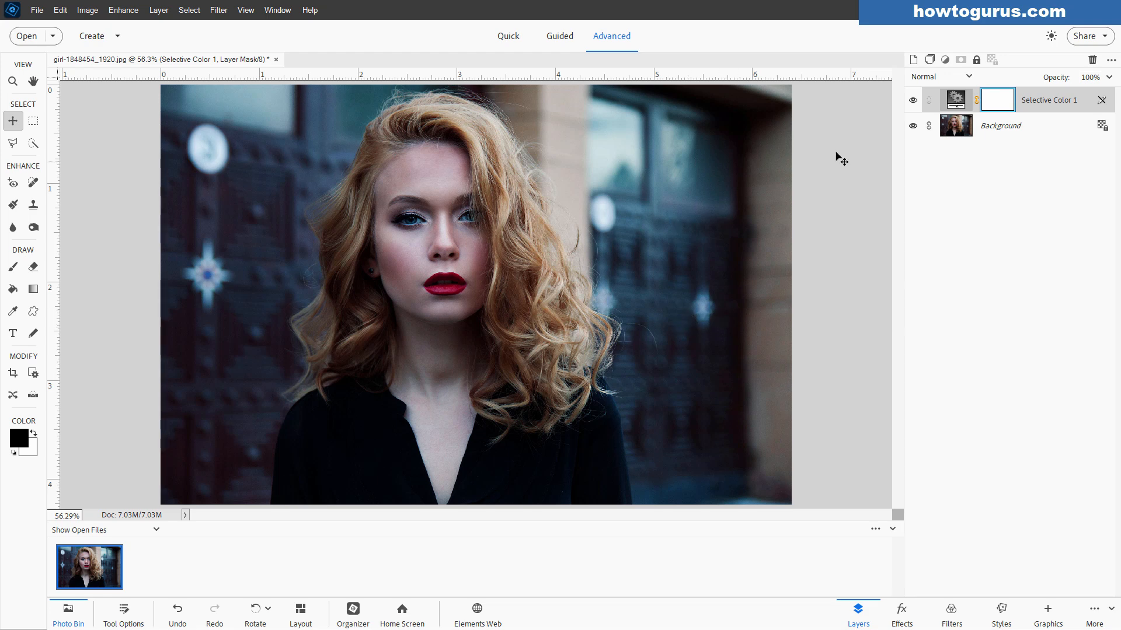
click(912, 101)
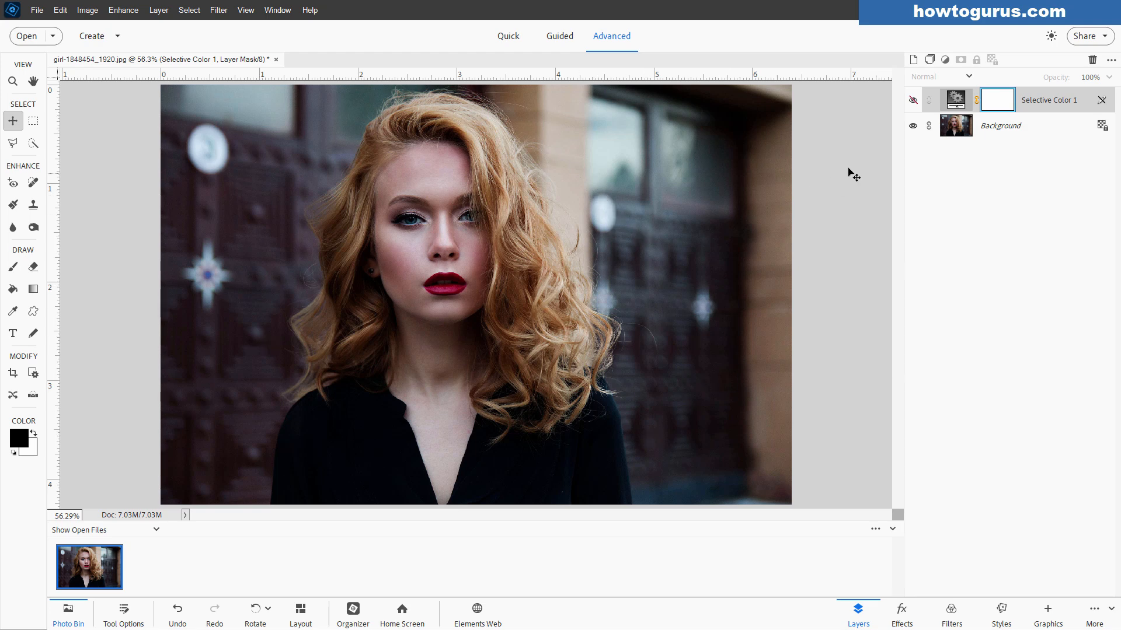
click(912, 99)
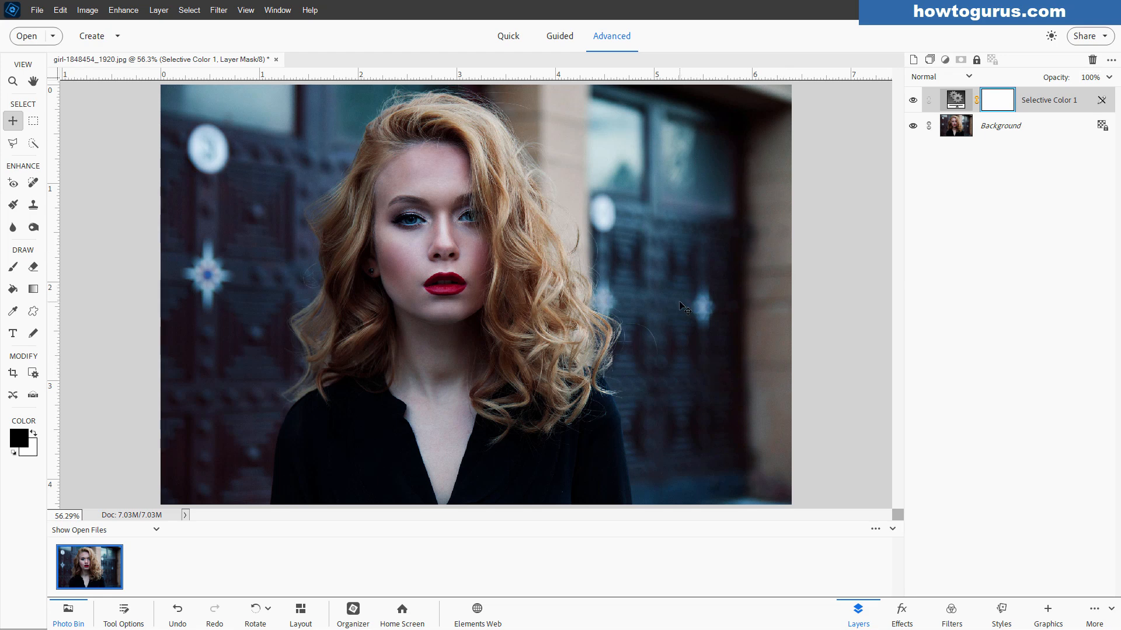
click(913, 100)
click(913, 100)
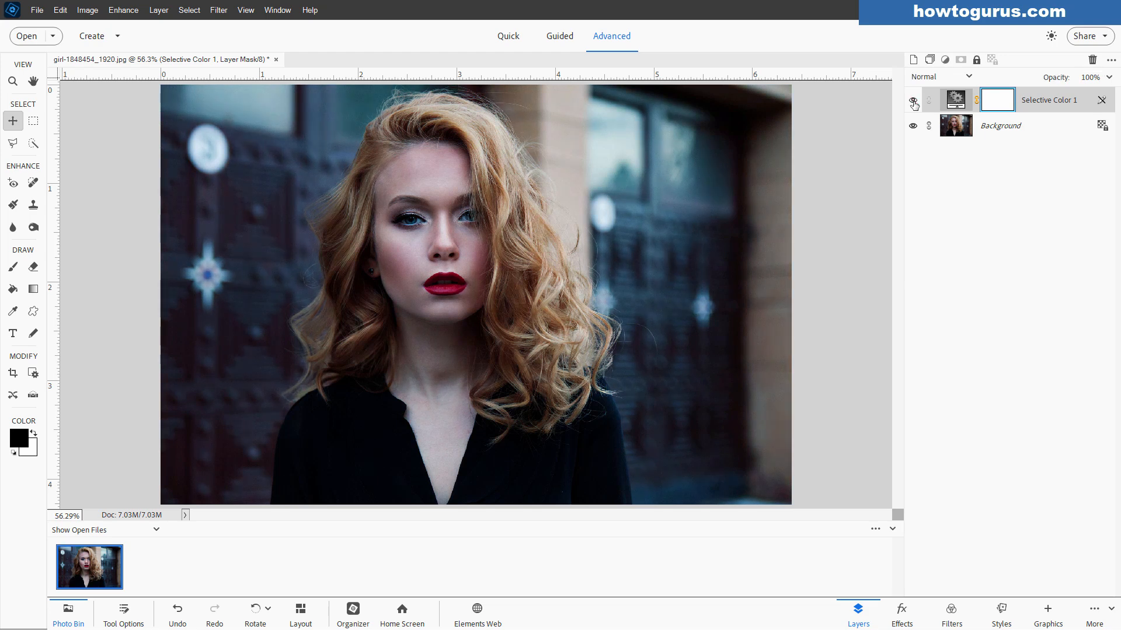
Add a second Selective Color adjustment layer with the default layer settings and strongly reduce Cyan in the Reds
click(902, 617)
double_click(999, 350)
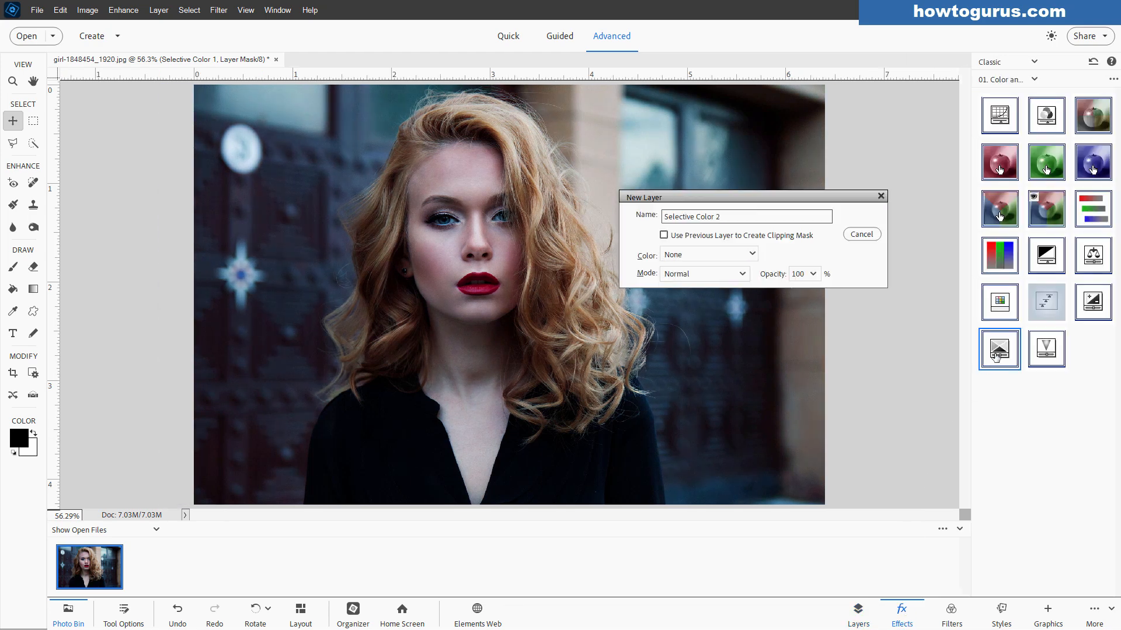
click(863, 216)
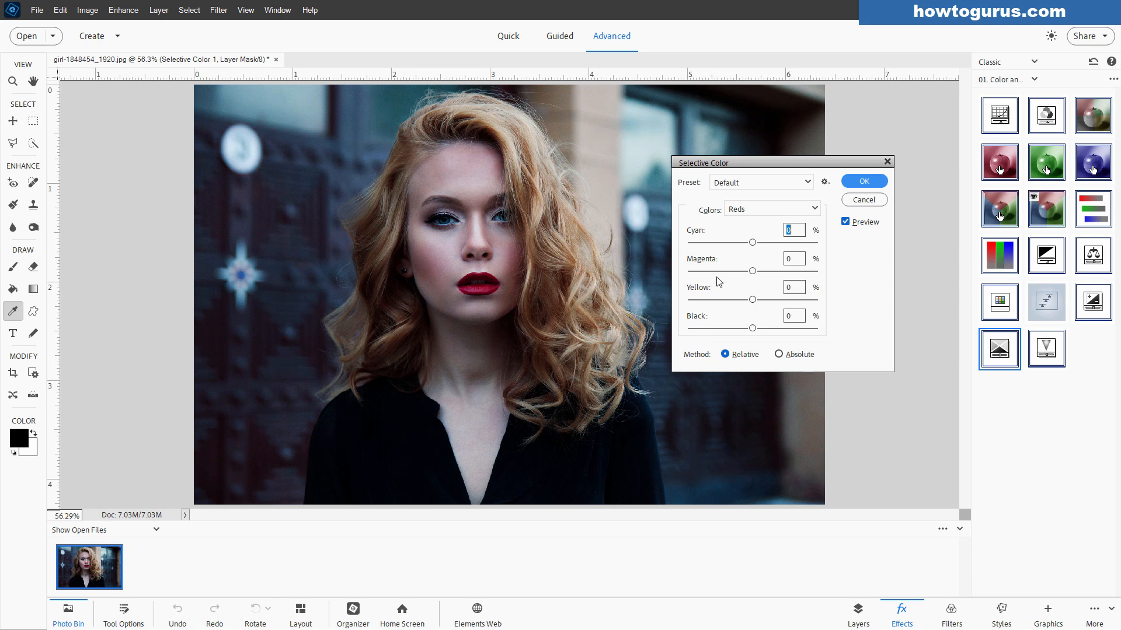
drag(752, 243, 711, 246)
click(854, 188)
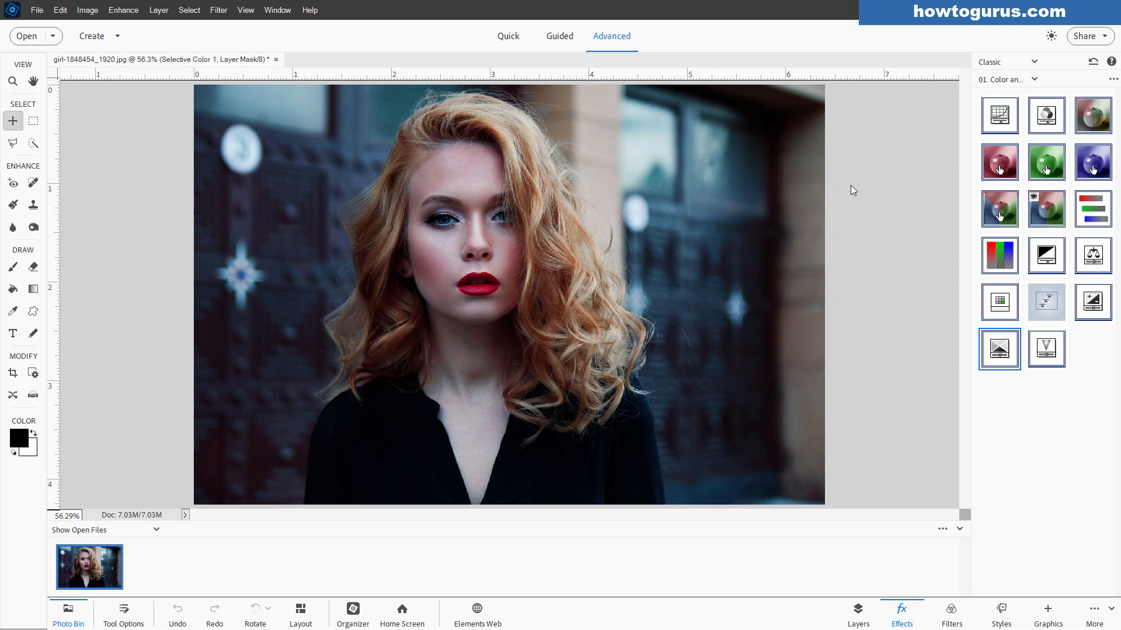
Delete the Selective Color 2 adjustment layer together with its layer mask
click(860, 614)
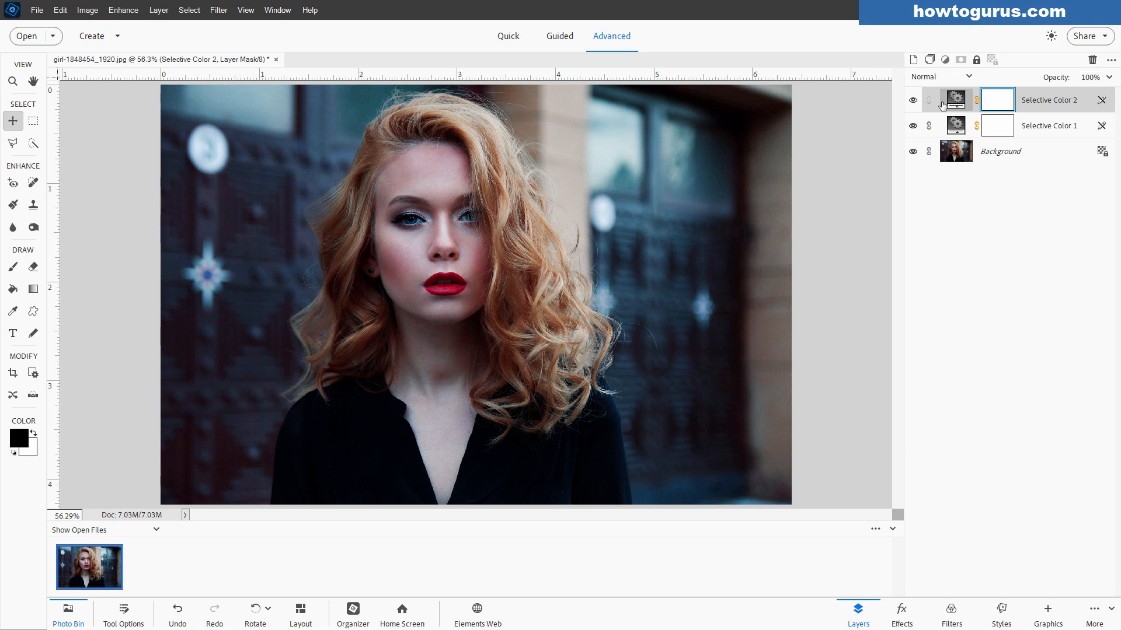
click(1091, 61)
key(Return)
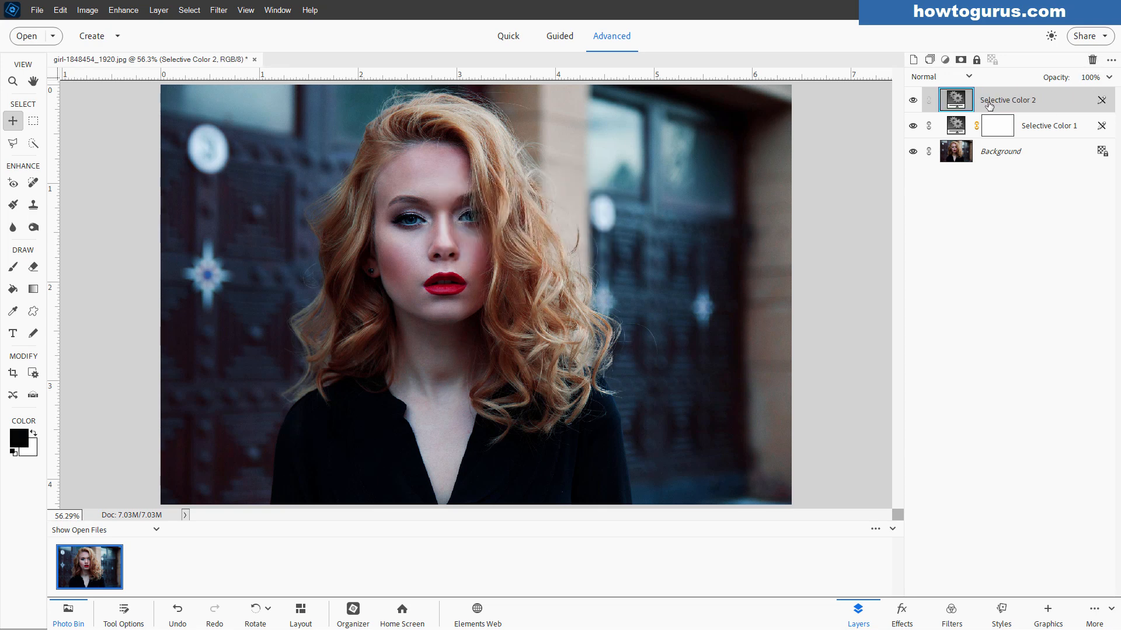
click(1092, 61)
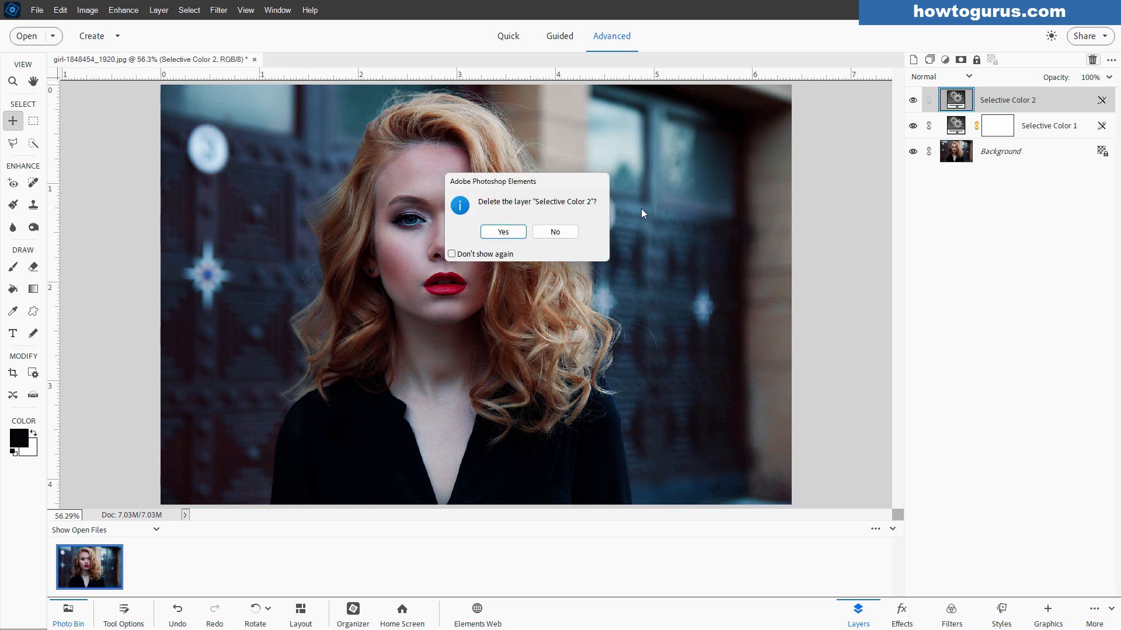
click(503, 236)
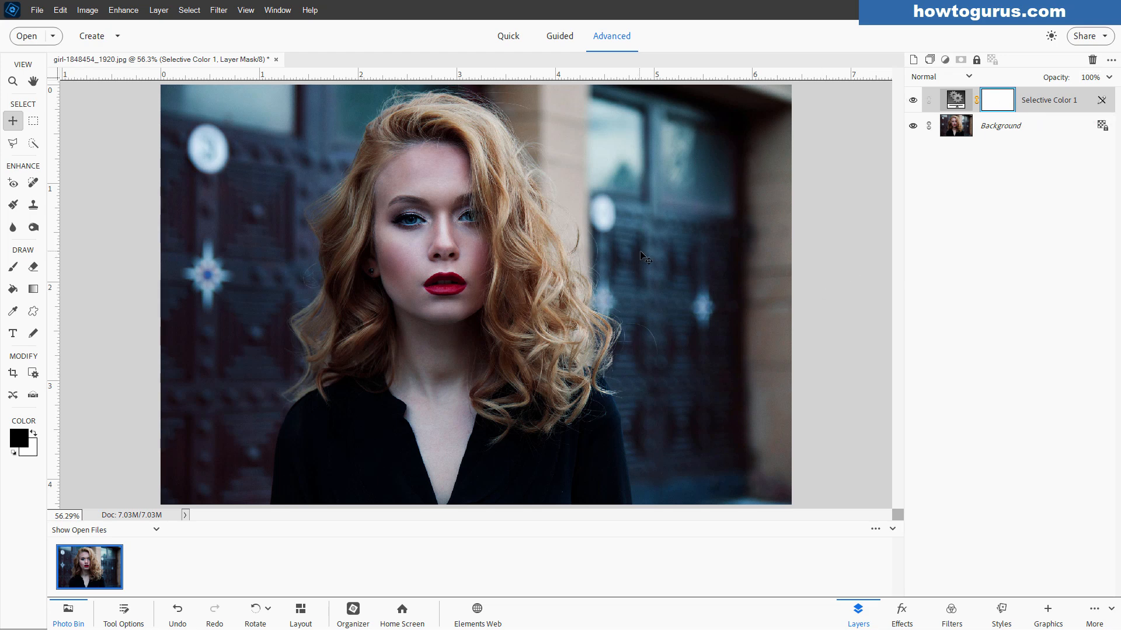
Return to the Classic effects, look through the effect types and keep 01. Color and Tone displayed
click(902, 614)
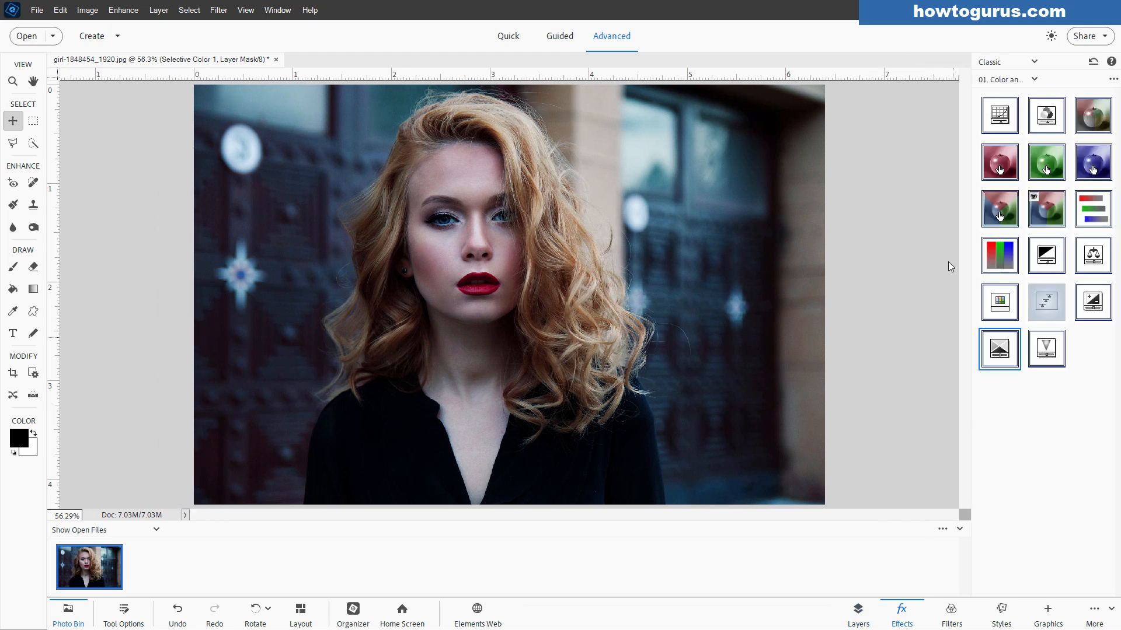
click(1033, 82)
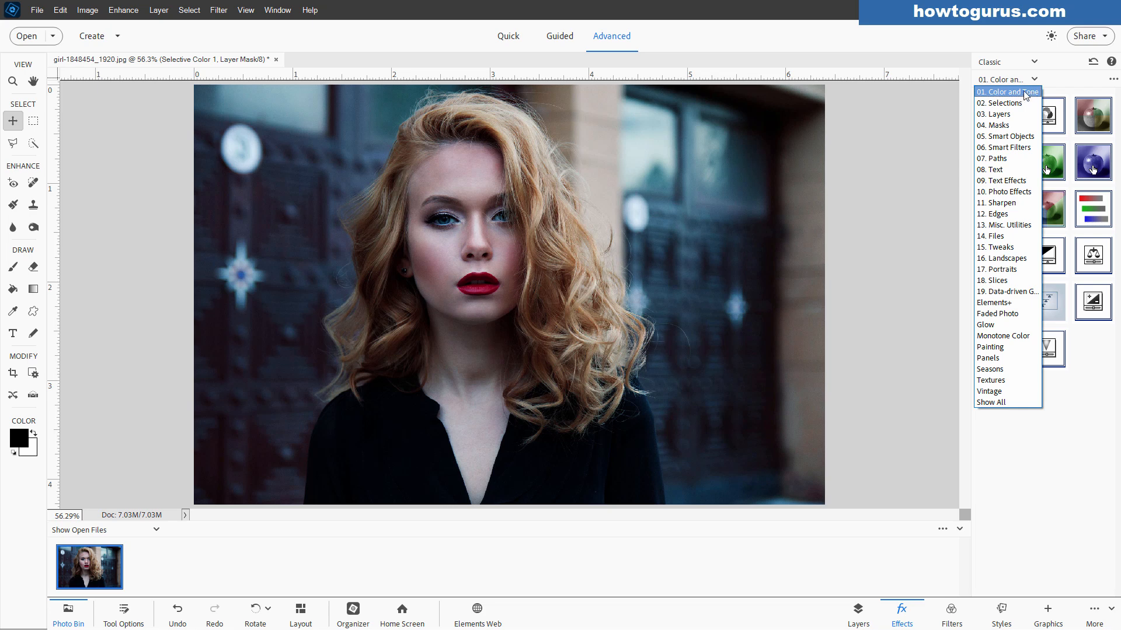
click(1026, 93)
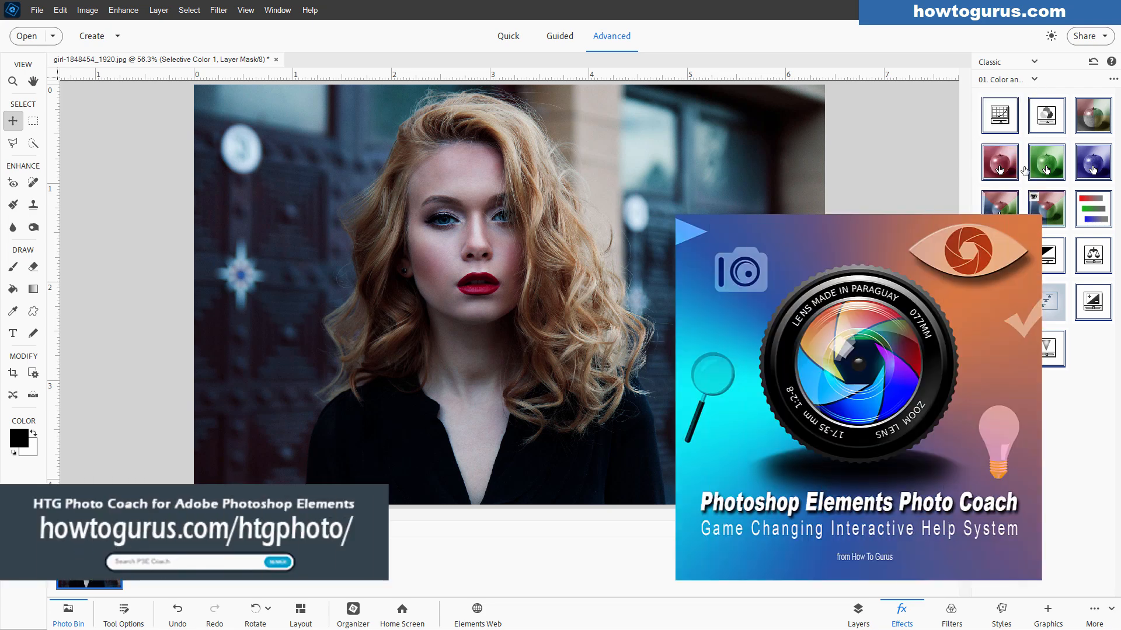